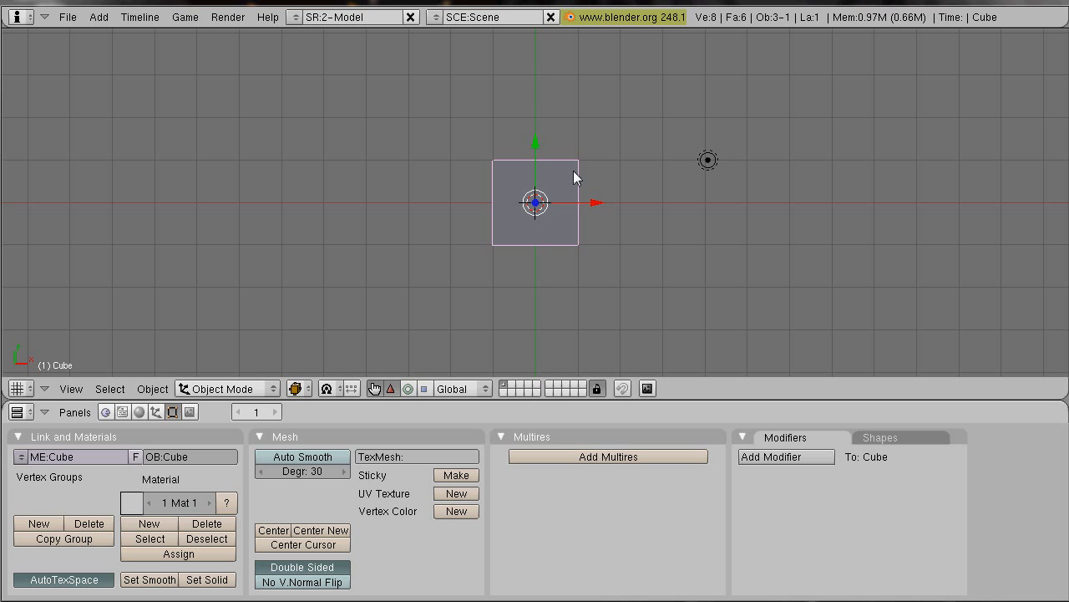
Step: Replace the default cube with a mesh plane at the centre of the scene
scroll(607, 275, up, 4)
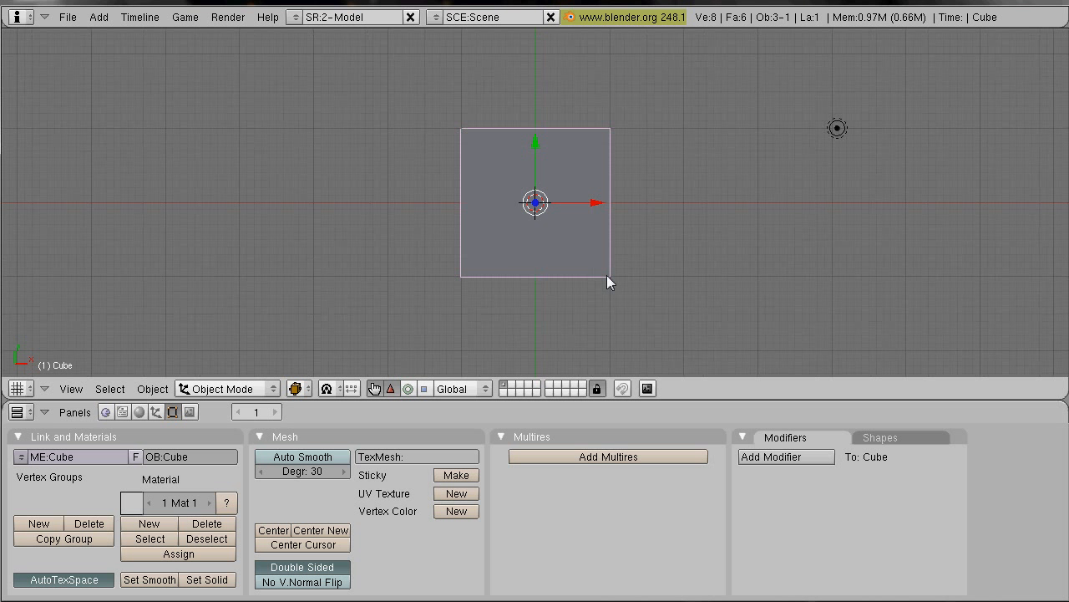
key(x)
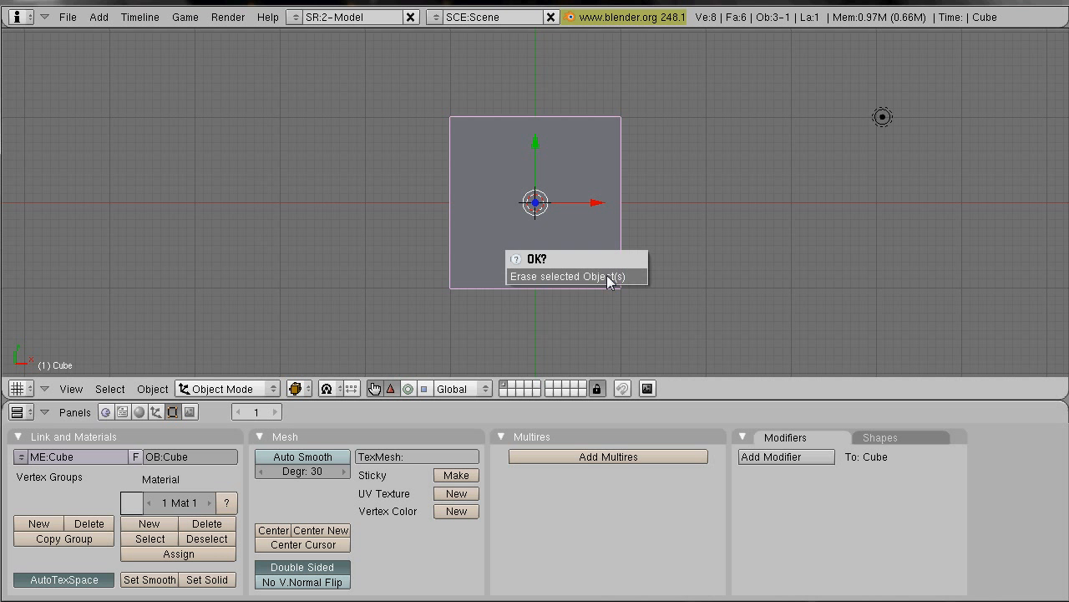
click(607, 276)
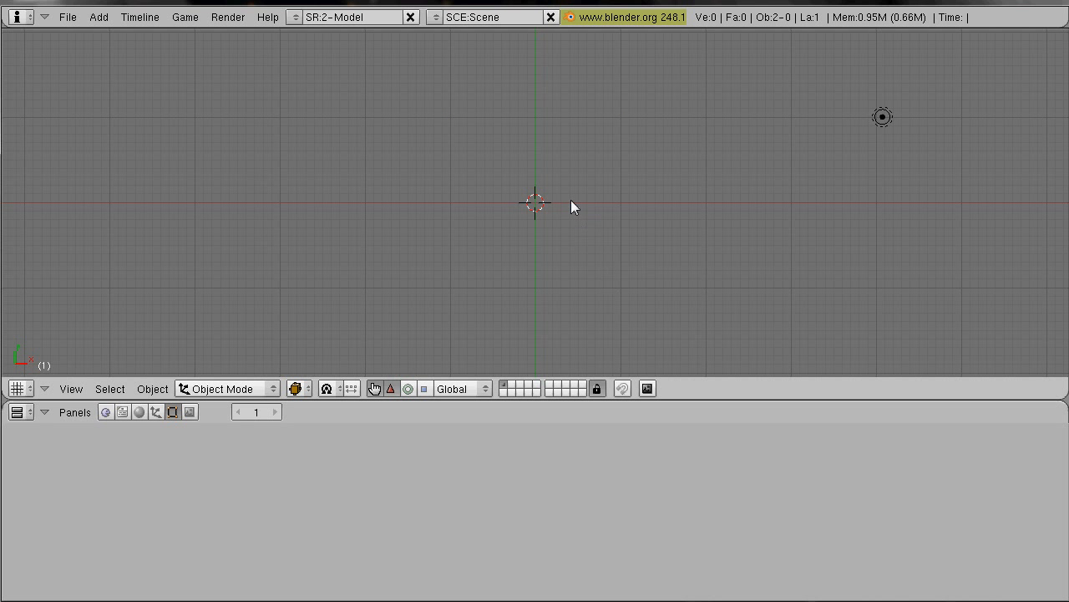
key(space)
mouse_move(660, 197)
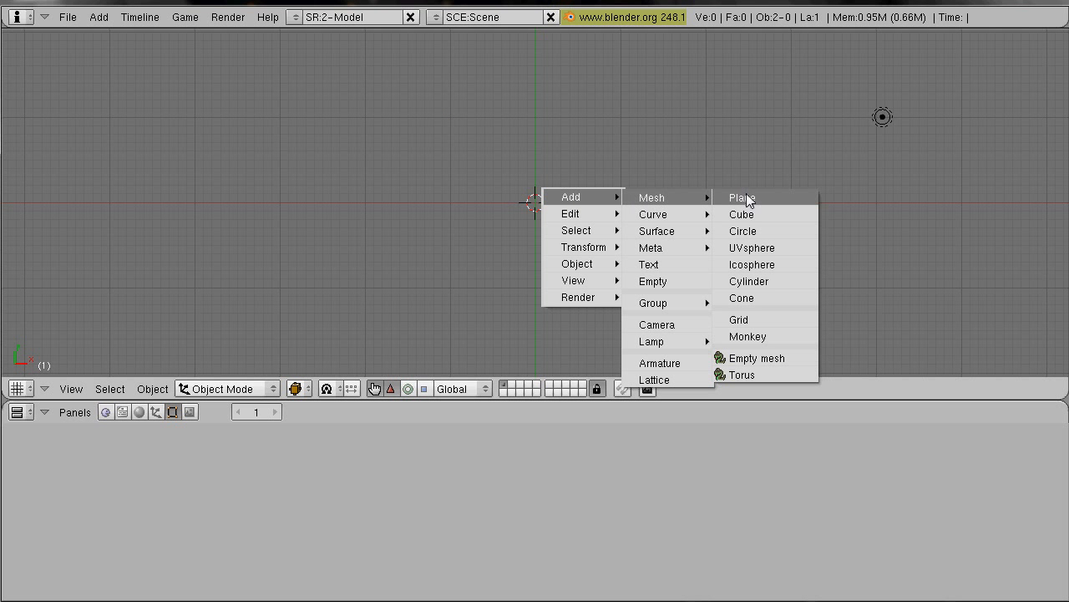
click(743, 198)
scroll(635, 206, up, 2)
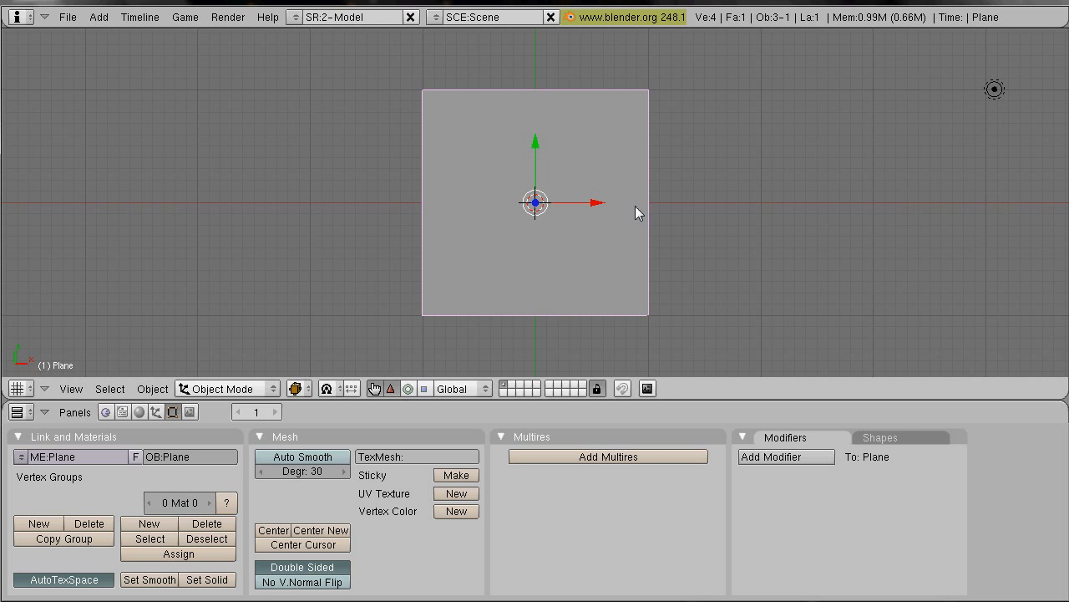
Step: Convert the plane's face to triangles in Edit Mode and subdivide it with Subdivide Multi using 7 cuts
key(Tab)
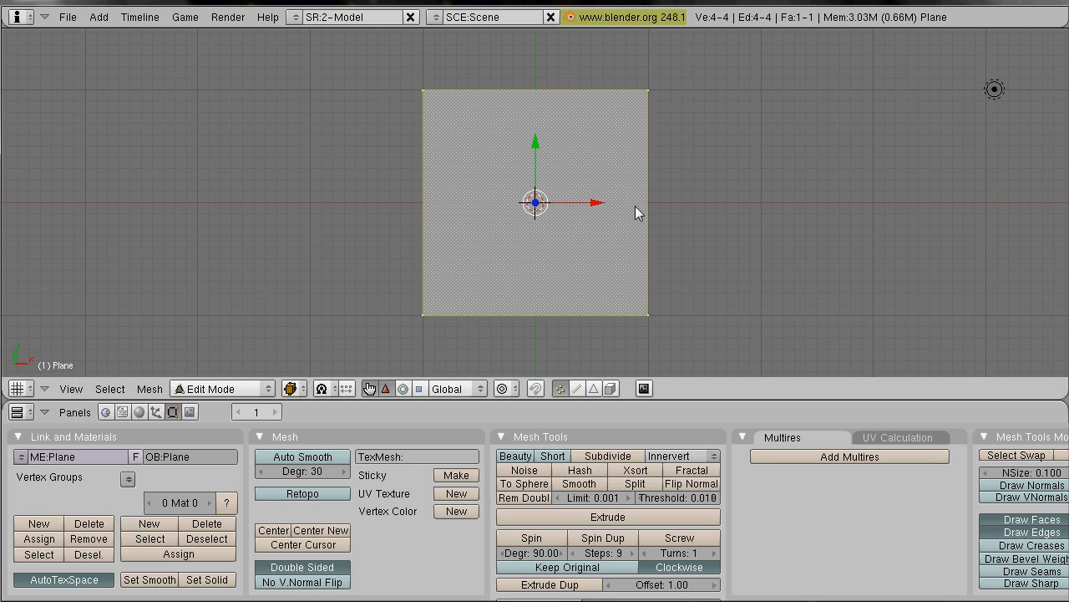
key(ctrl+t)
key(w)
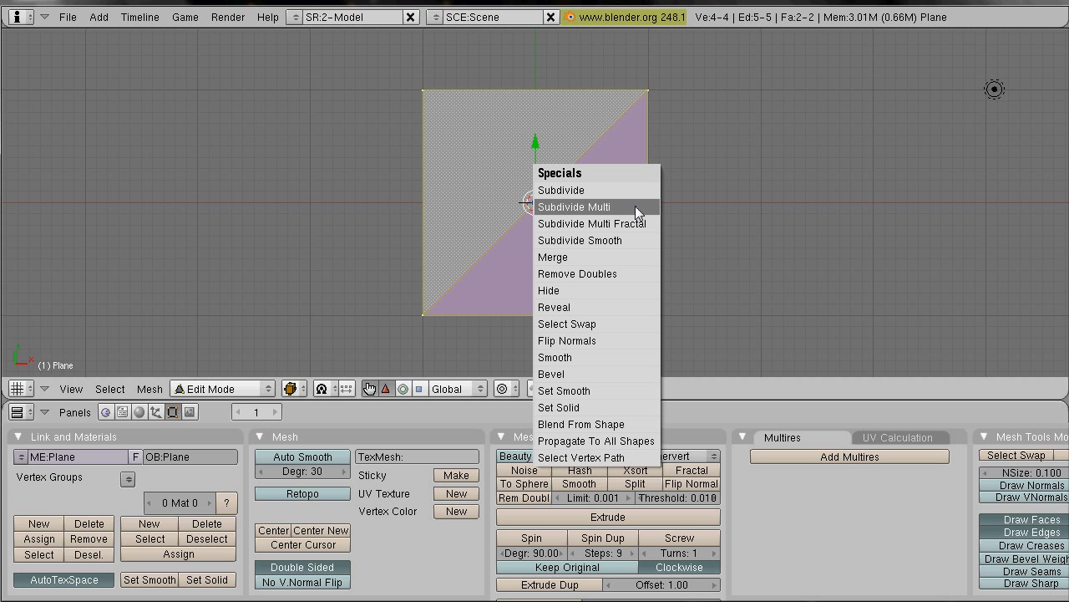
click(635, 206)
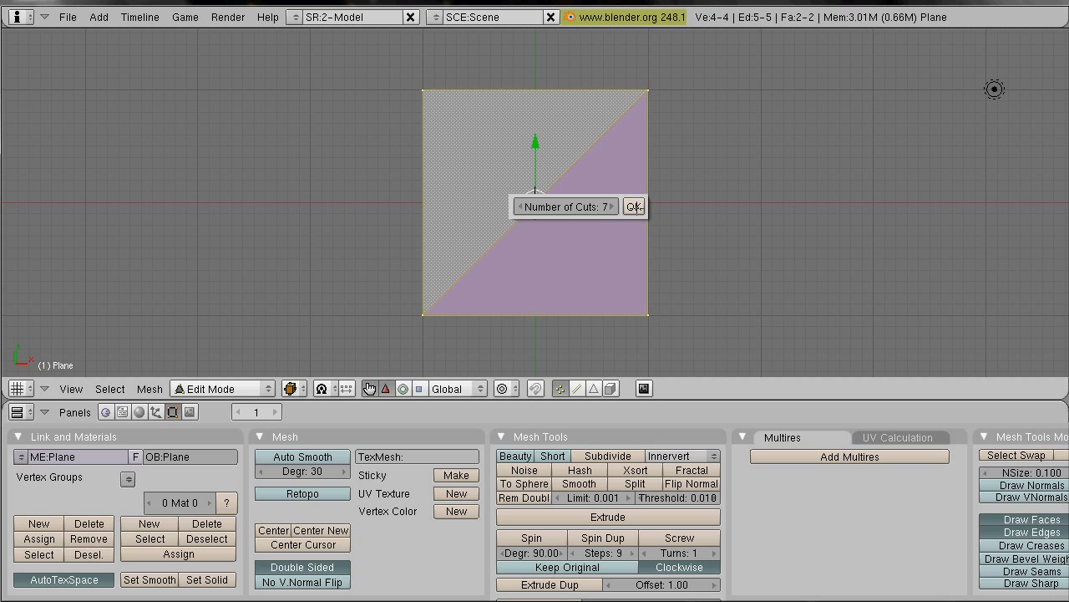
click(635, 206)
scroll(637, 208, up, 2)
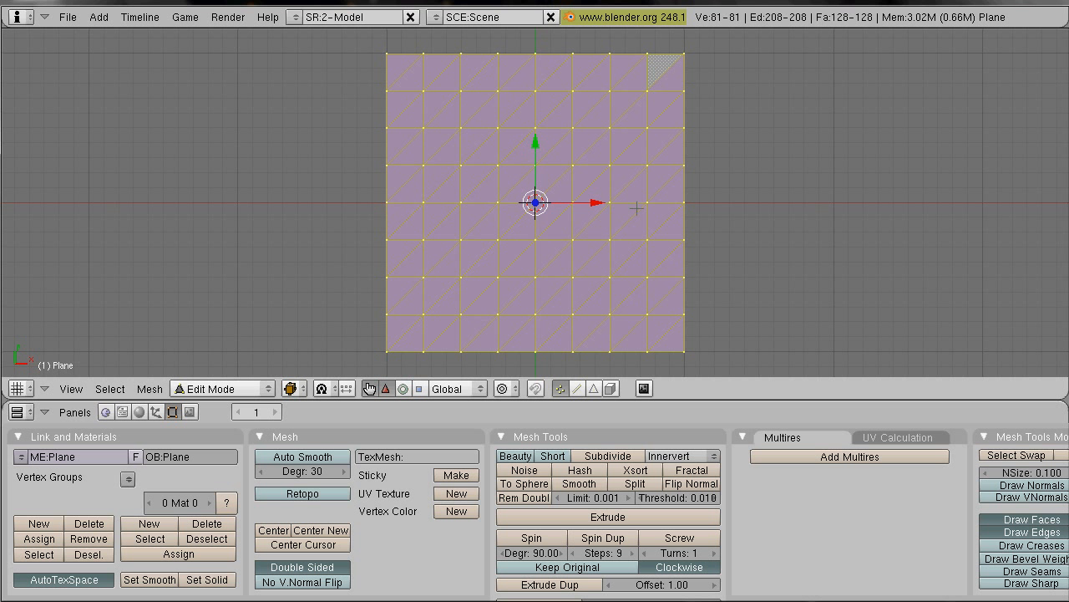
Step: Box-select all vertices inside the plane's outer border and assign them to a new vertex group
key(a)
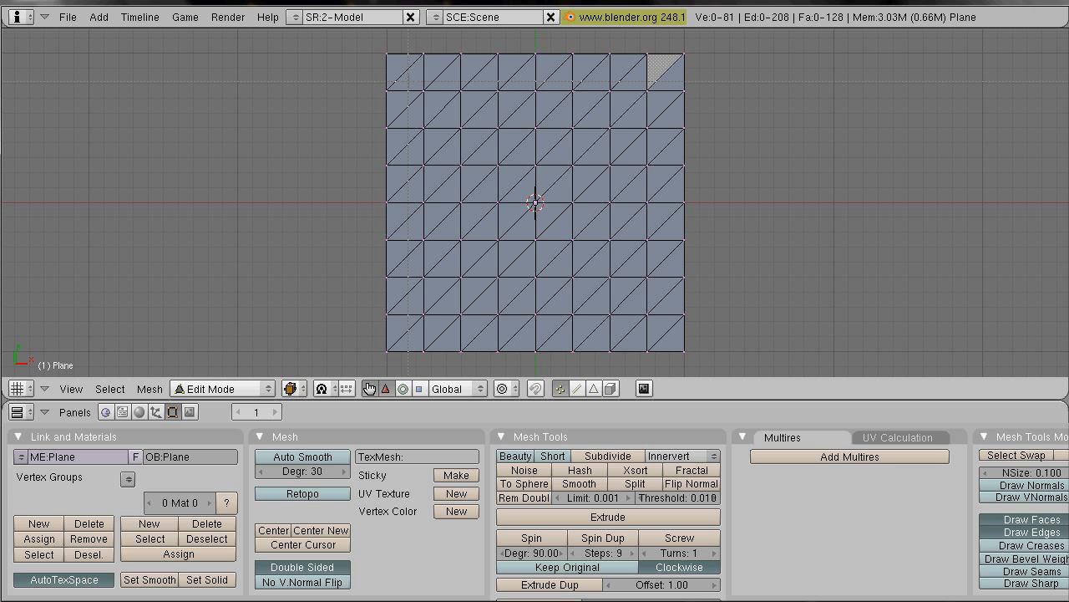
key(b)
drag(408, 81, 660, 324)
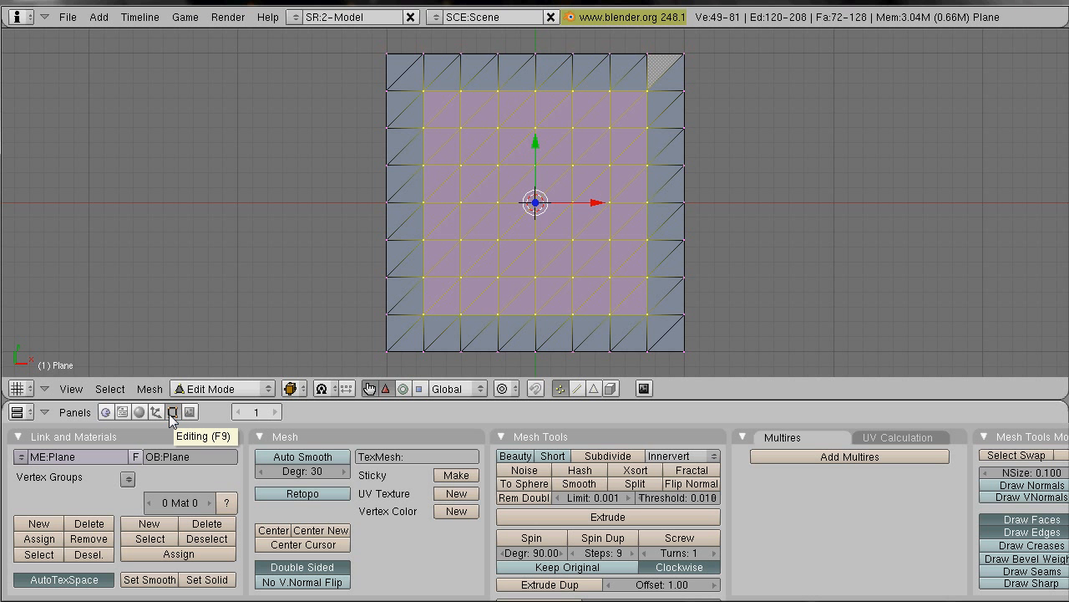
click(35, 523)
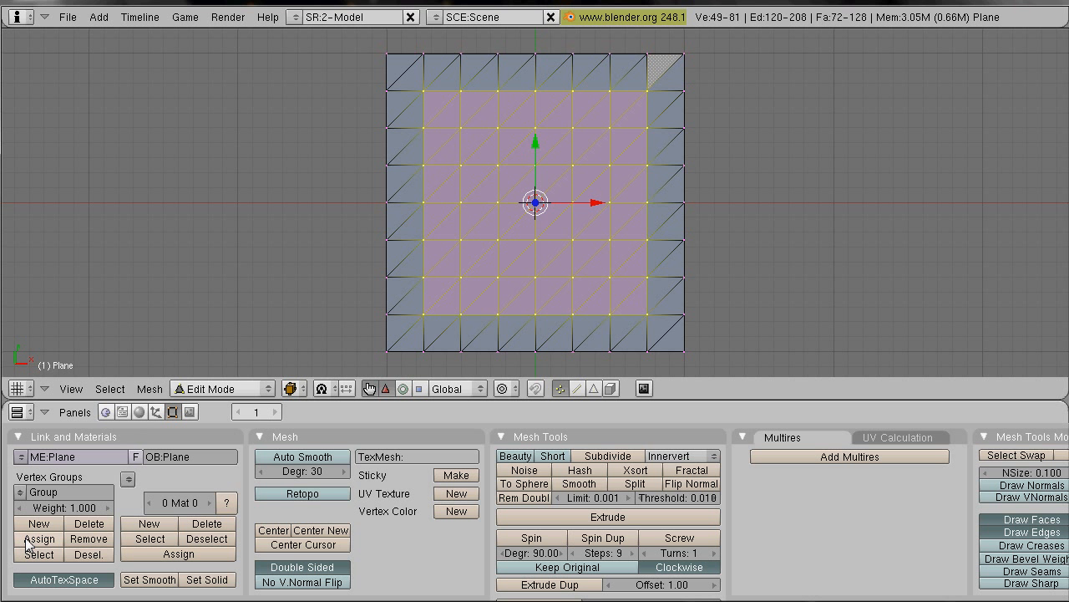
click(27, 540)
Step: Give the plane a new material and add a texture named Disp with its texture channel disabled
click(140, 413)
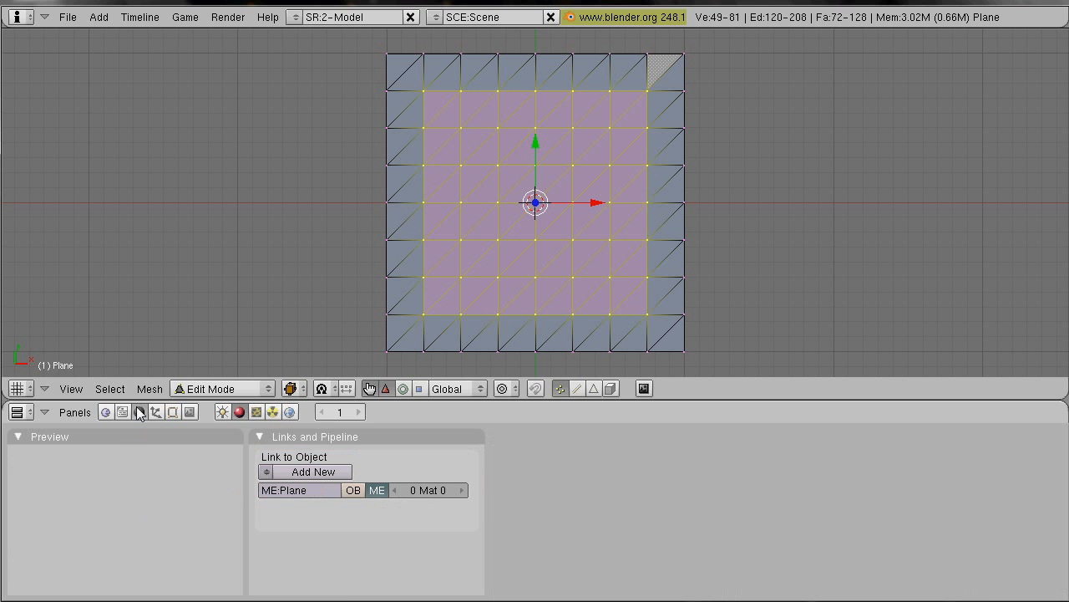
click(319, 472)
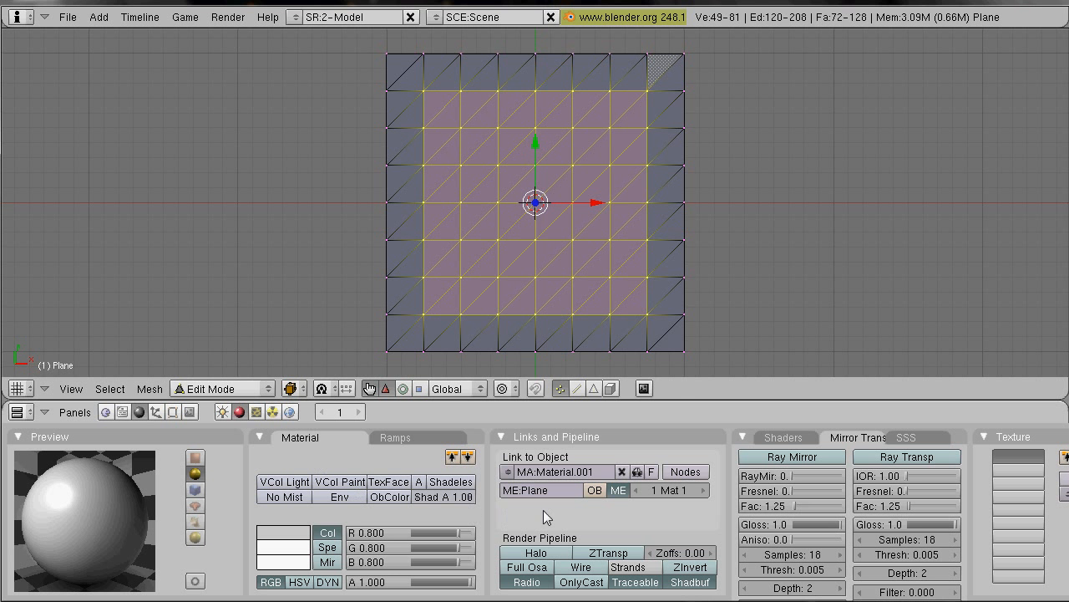
middle_drag(675, 529, 374, 544)
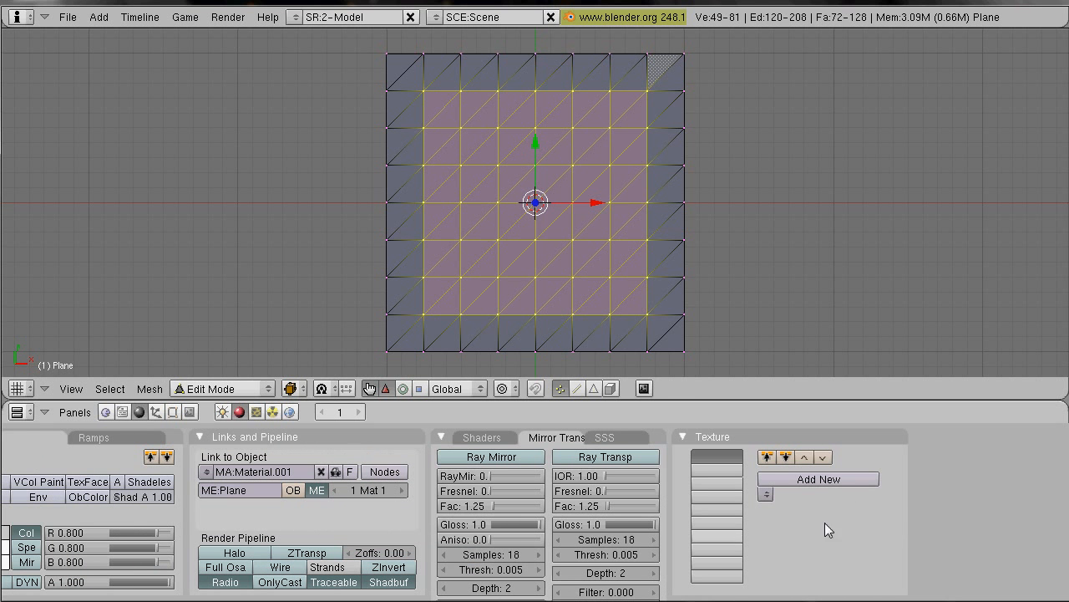
click(819, 479)
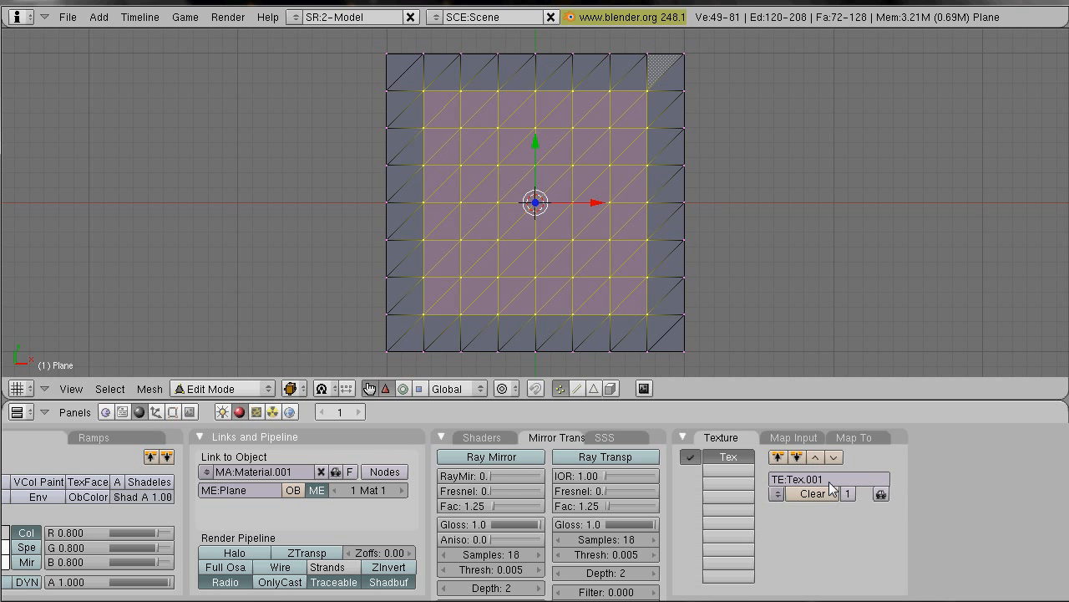
click(690, 458)
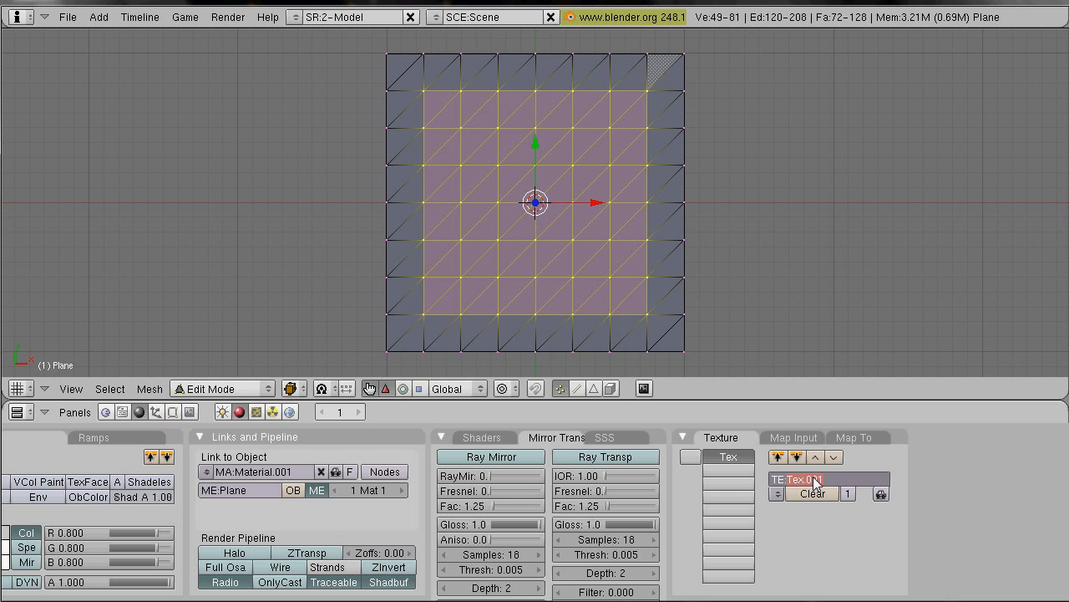
text(Disp)
key(Return)
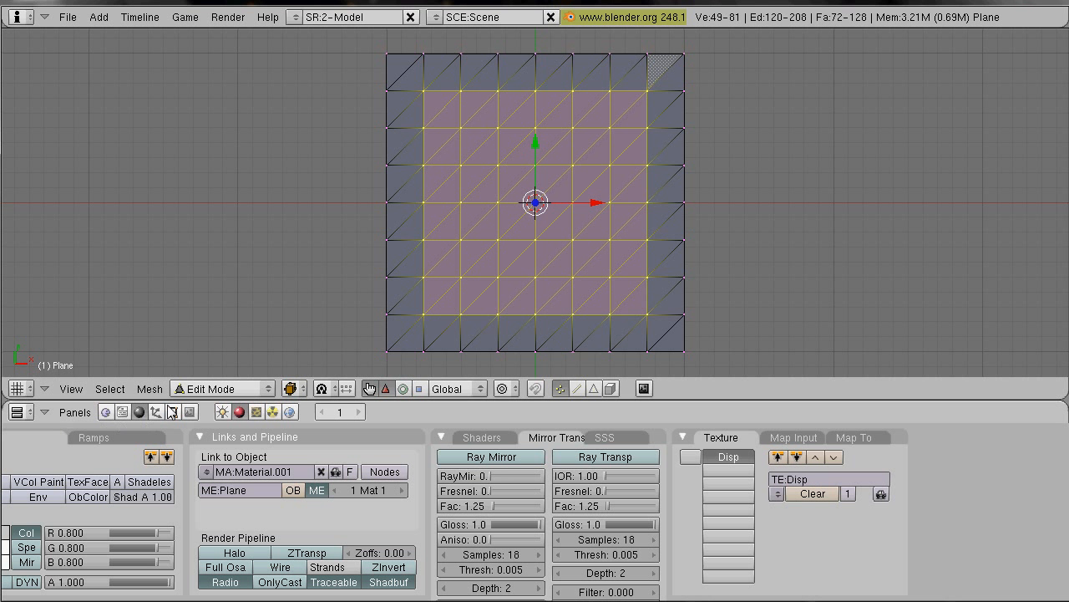
Step: Make the Disp texture a Clouds texture with noise size 0.150 and raise its noise depth
click(257, 413)
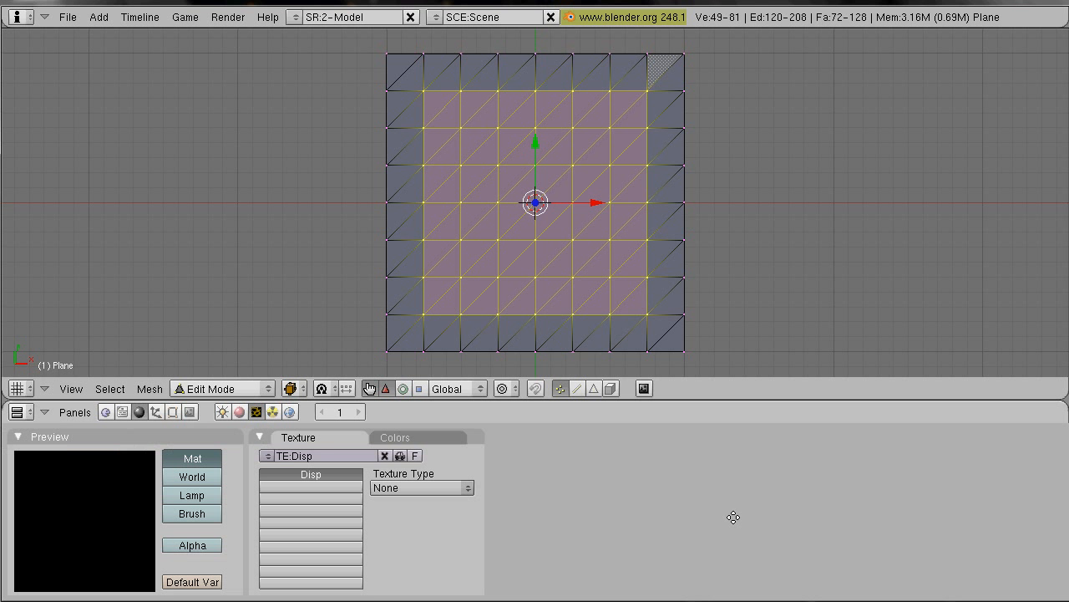
click(430, 487)
click(444, 426)
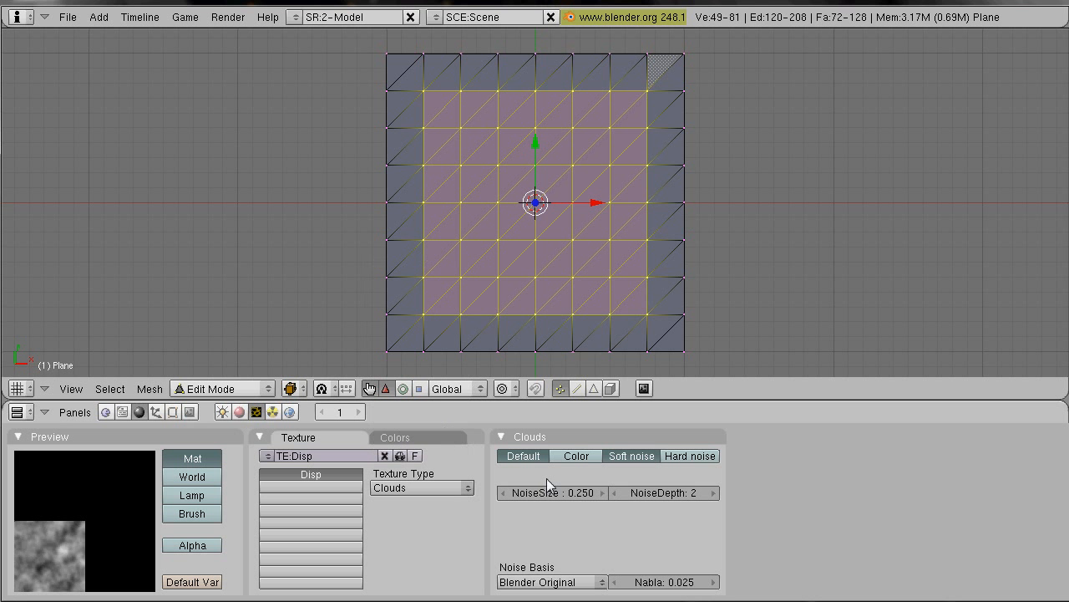
click(502, 493)
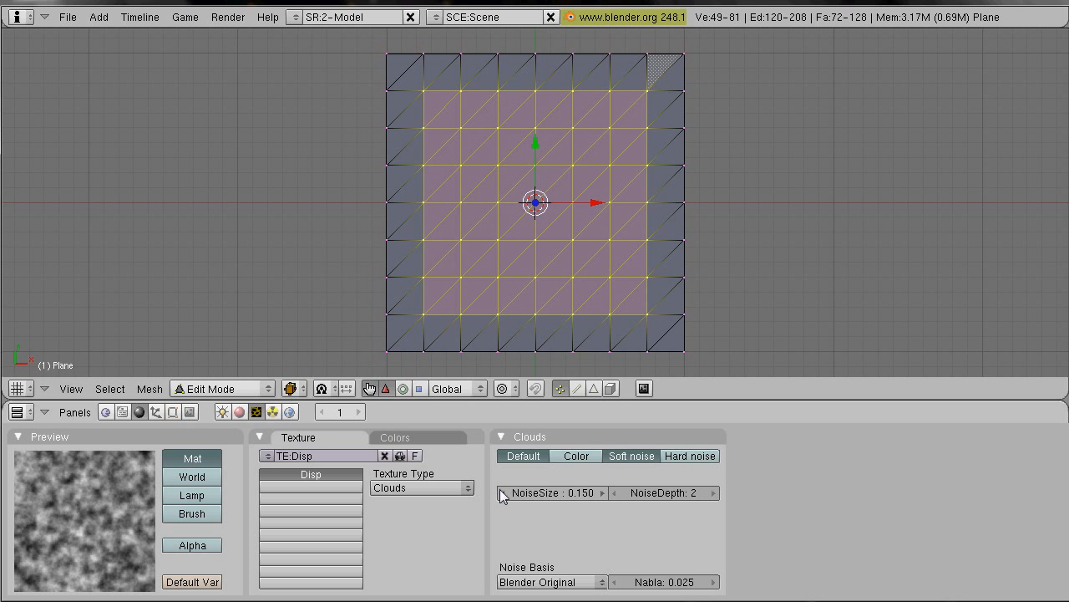
drag(635, 493, 865, 497)
Step: Add a Displace modifier to the plane and set its texture to Disp
click(172, 415)
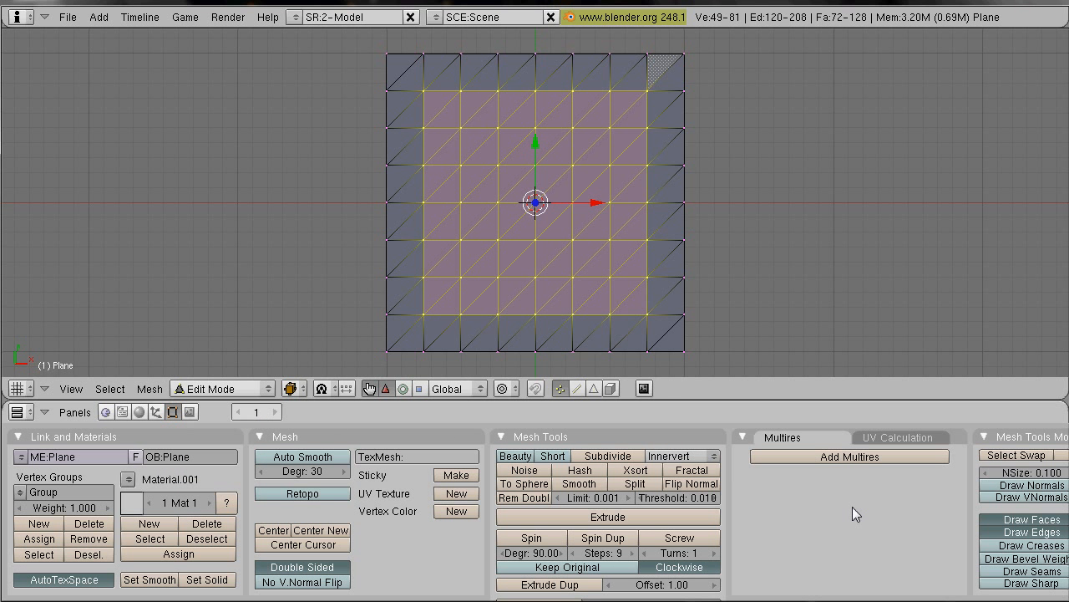
middle_drag(852, 506, 422, 559)
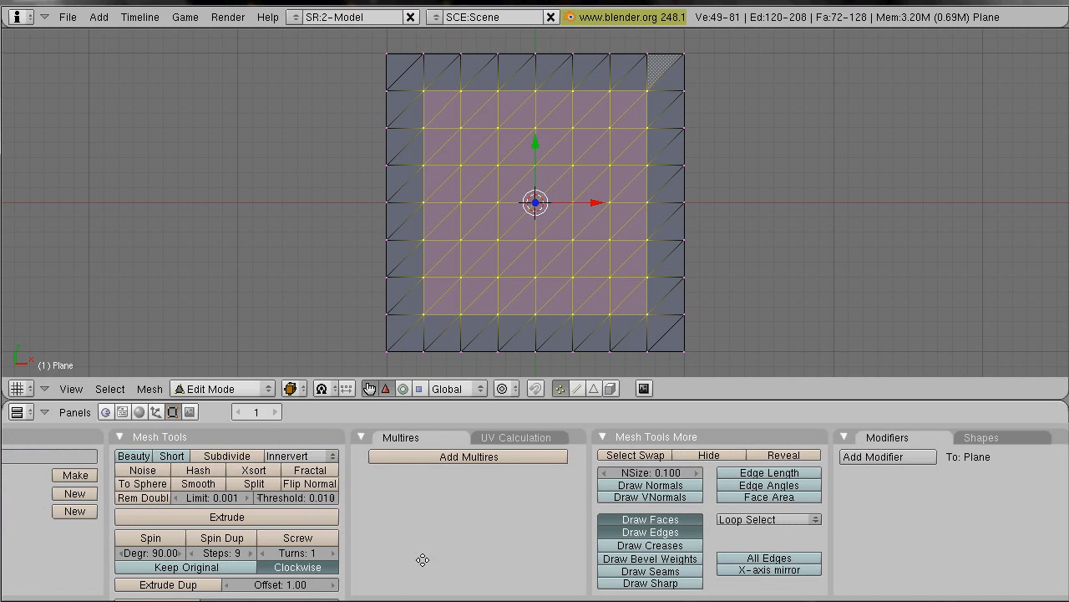
click(874, 458)
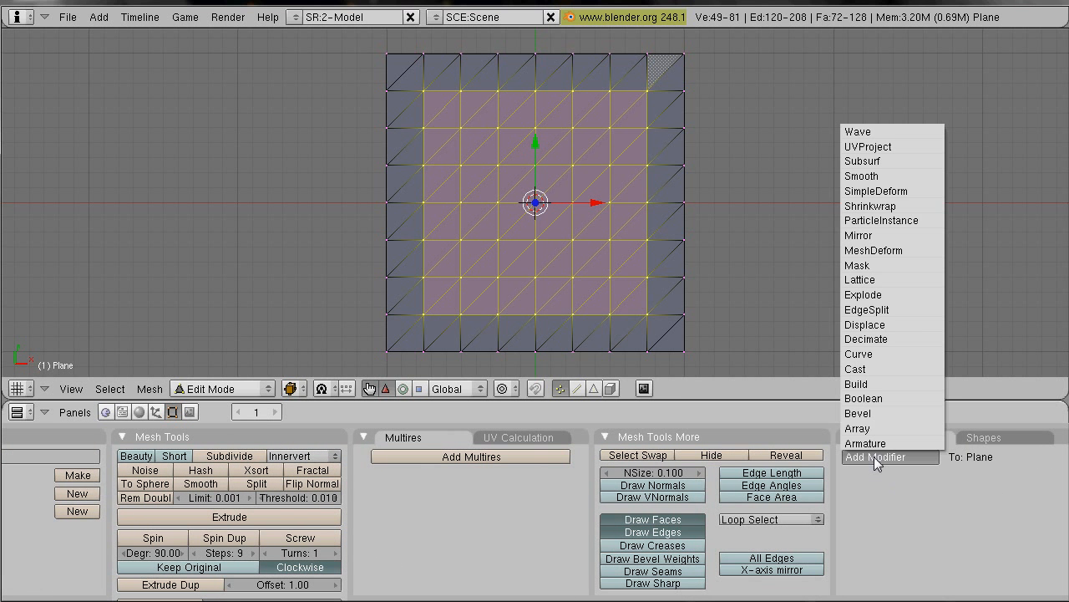
click(918, 325)
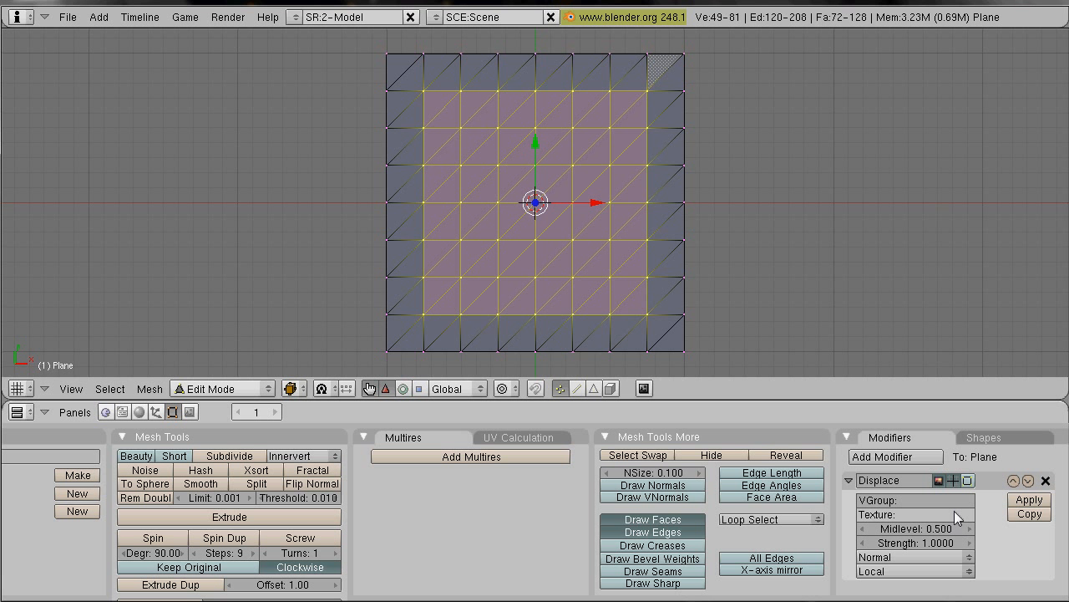
click(954, 513)
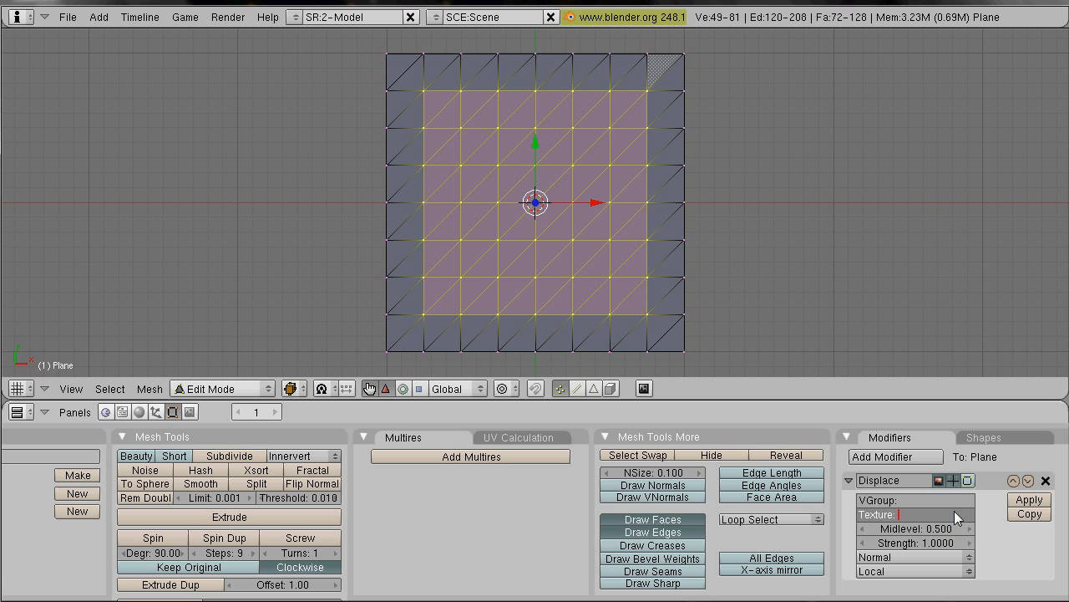
text(Disp)
key(Return)
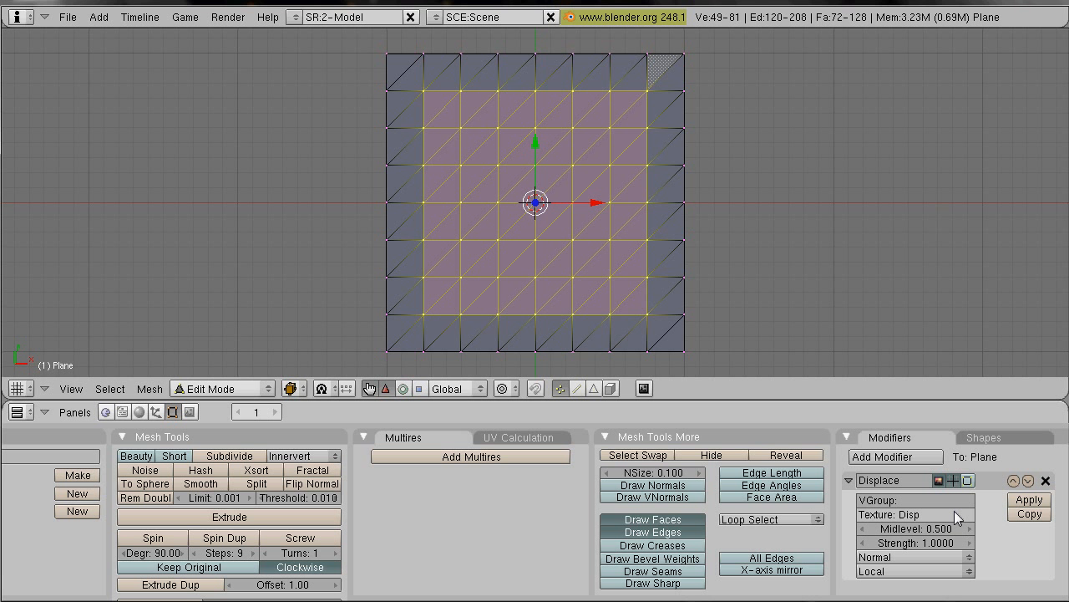
Step: Limit the Displace modifier to the inner vertices by setting its vertex group to Group
middle_drag(508, 546, 1010, 575)
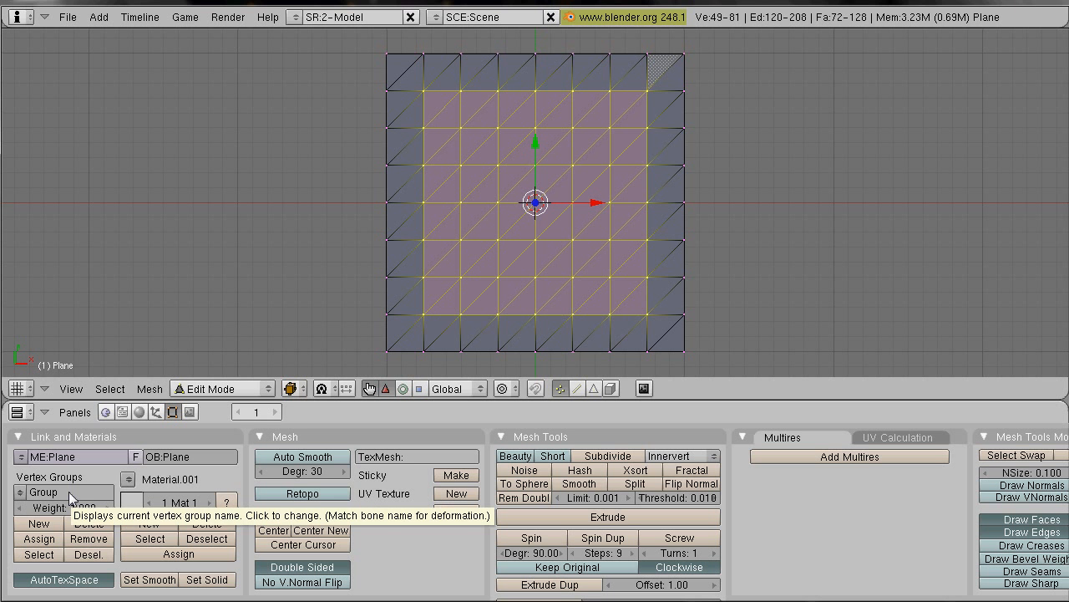
click(70, 496)
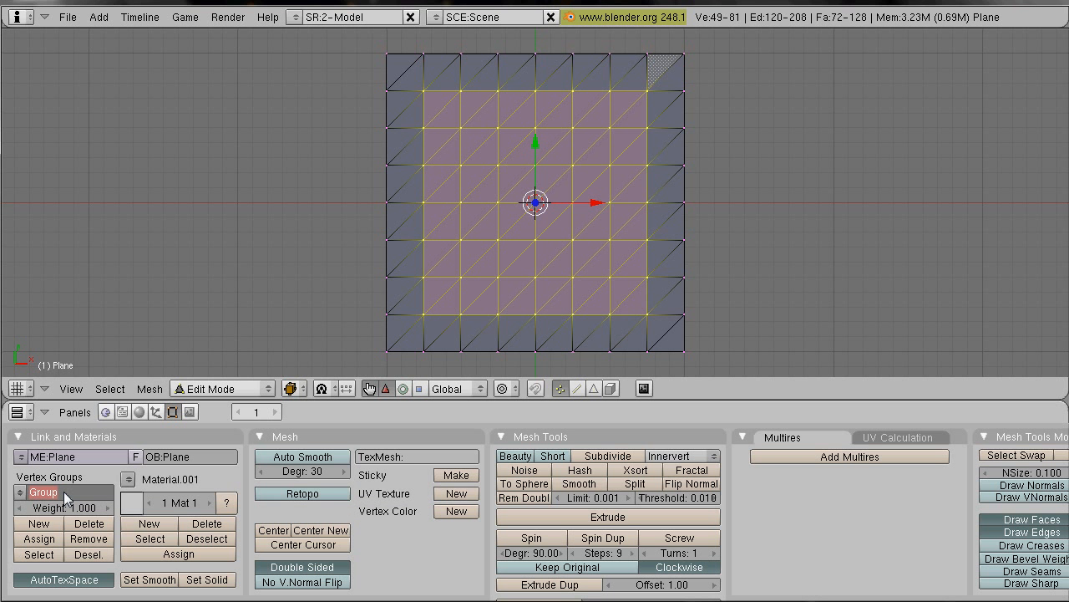
key(Return)
middle_drag(752, 543, 367, 525)
click(915, 475)
text(Group)
key(Return)
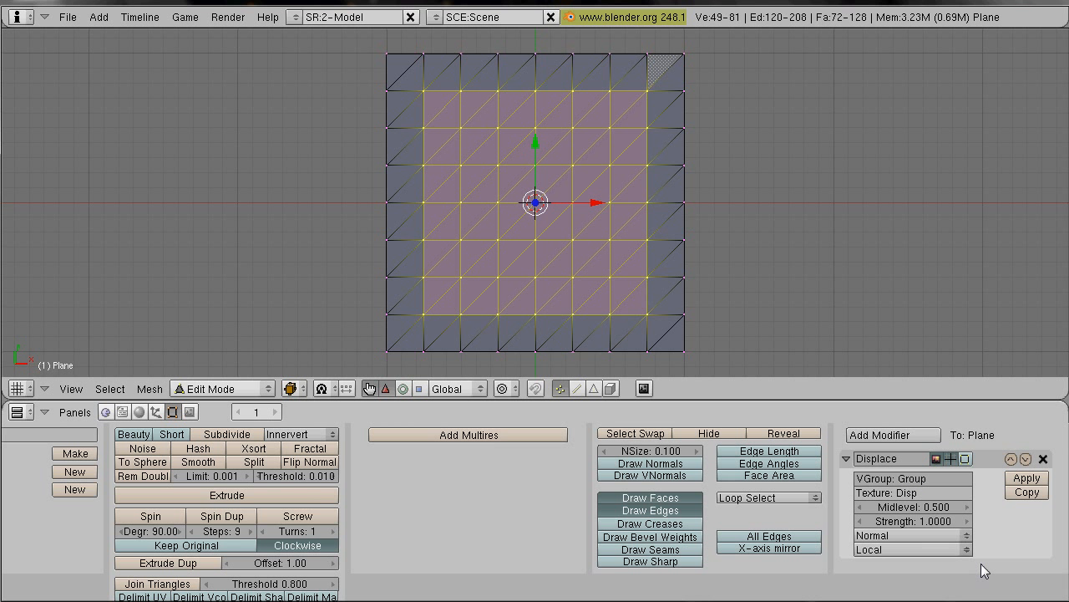
Step: Set the Displace direction to X and enable the modifier's display in Edit Mode
click(939, 537)
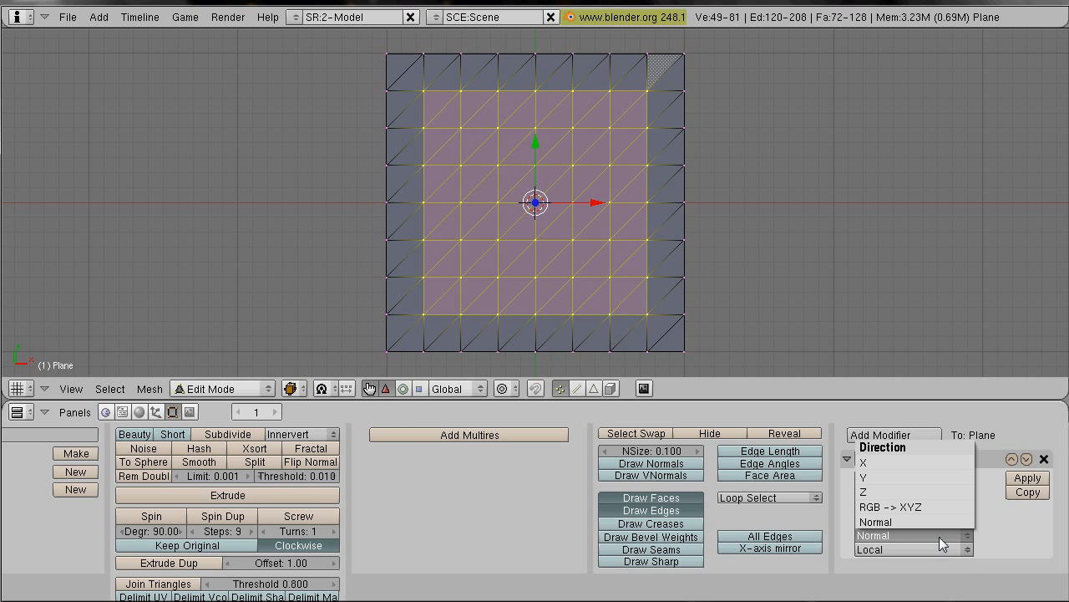
click(932, 462)
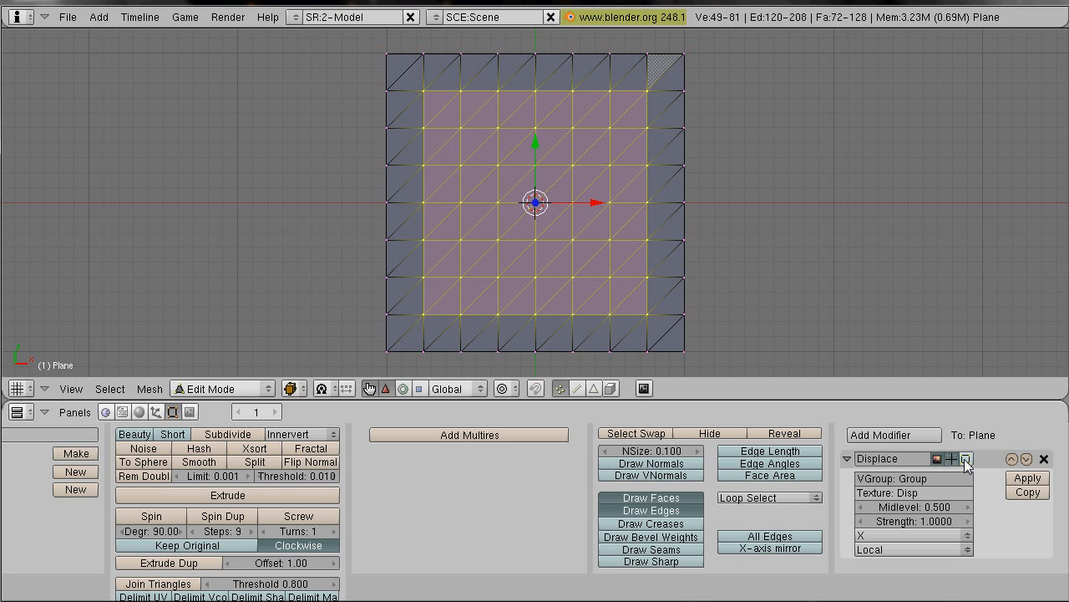
click(966, 459)
Step: Switch the 3D view's draw type to Wireframe to inspect the displaced mesh
click(292, 388)
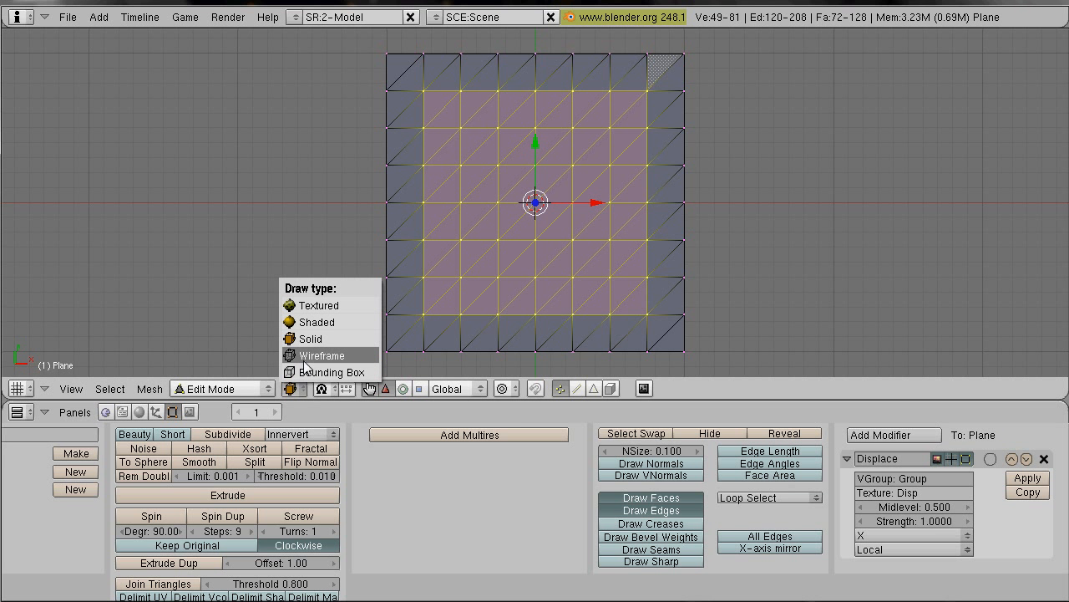
click(303, 356)
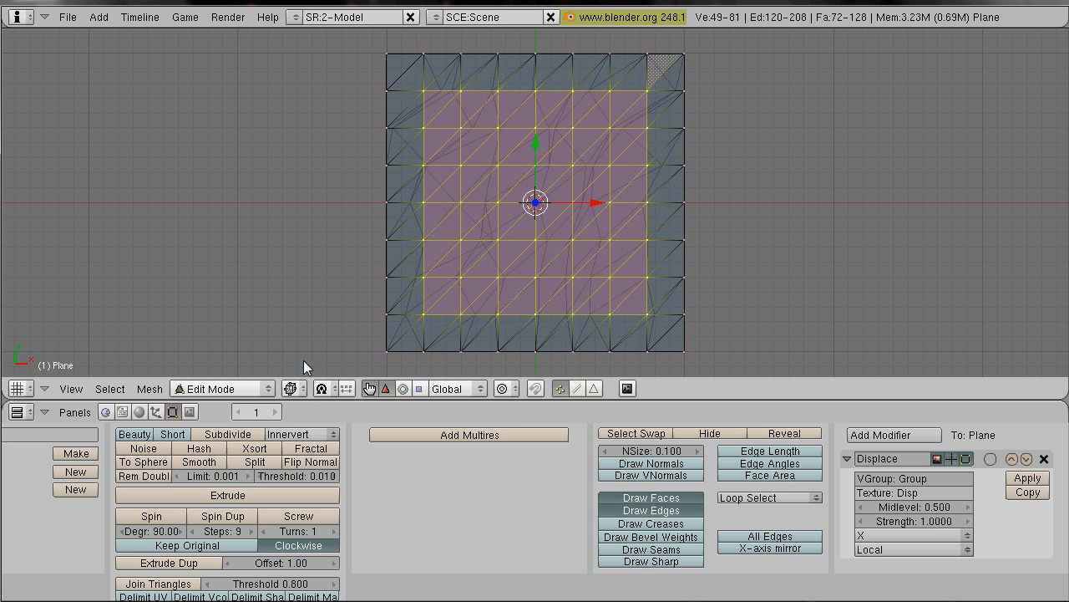
scroll(304, 360, up, 2)
scroll(303, 360, down, 2)
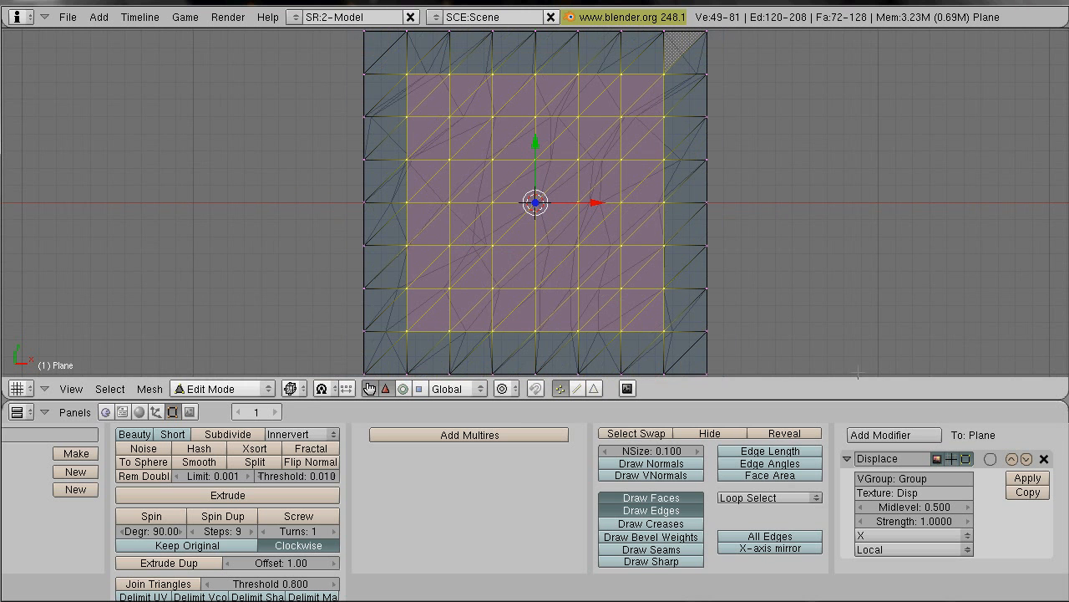
Step: Set the Displace modifier's strength to 0.5
click(929, 525)
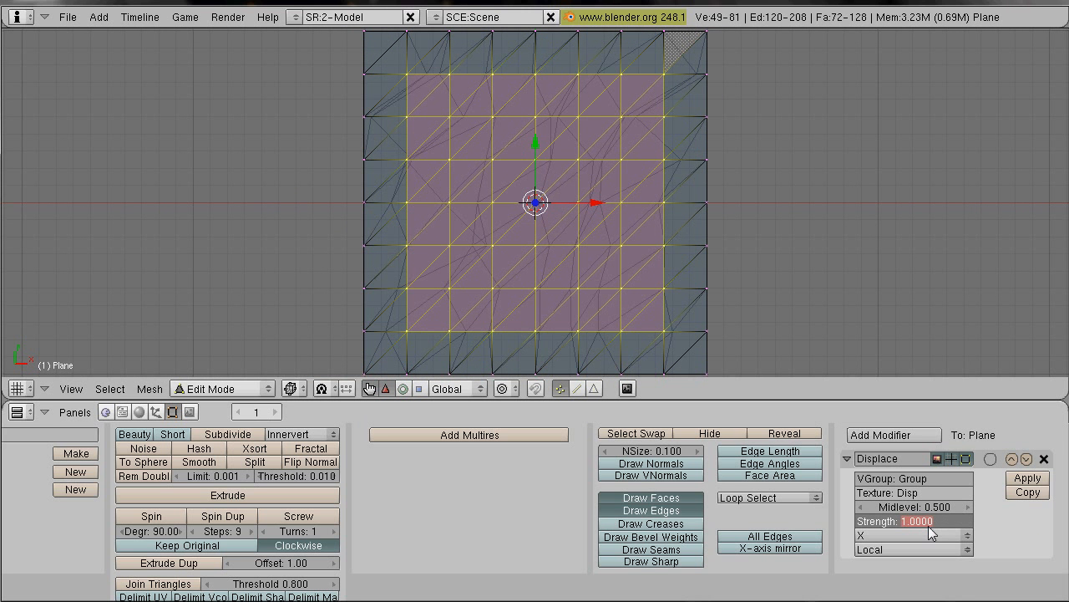
text(0.5)
key(Return)
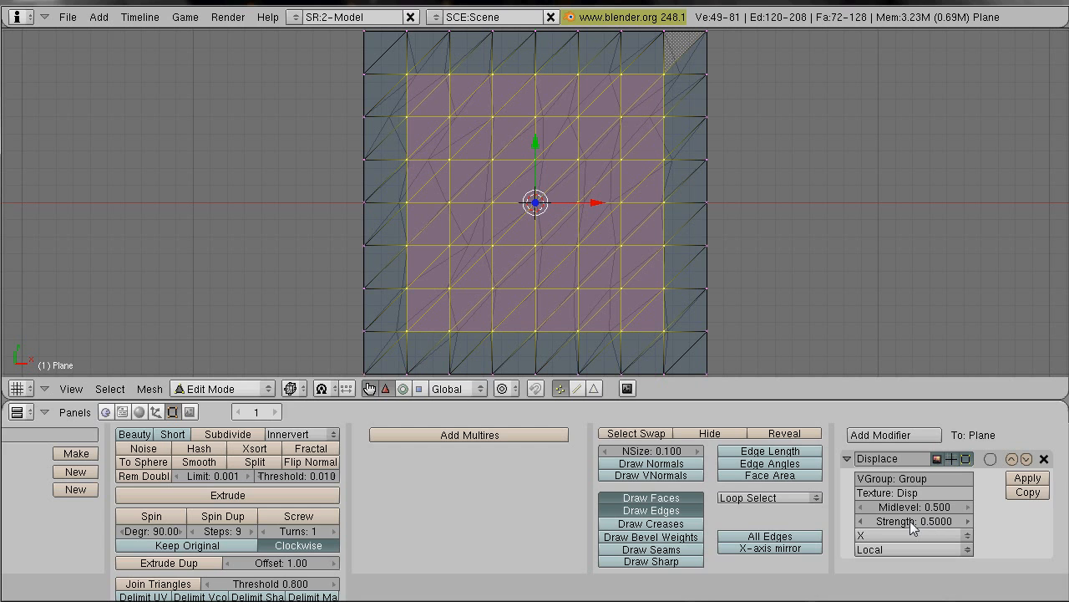
Step: Duplicate the Displace modifier and set the copy's direction to Y
click(1021, 493)
scroll(991, 462, down, 3)
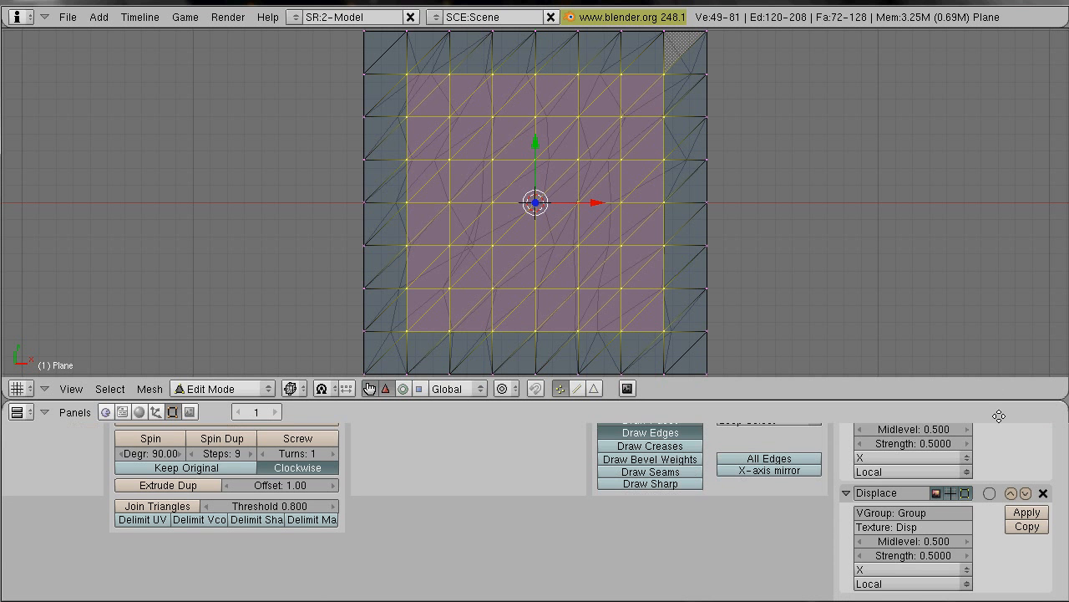
click(886, 571)
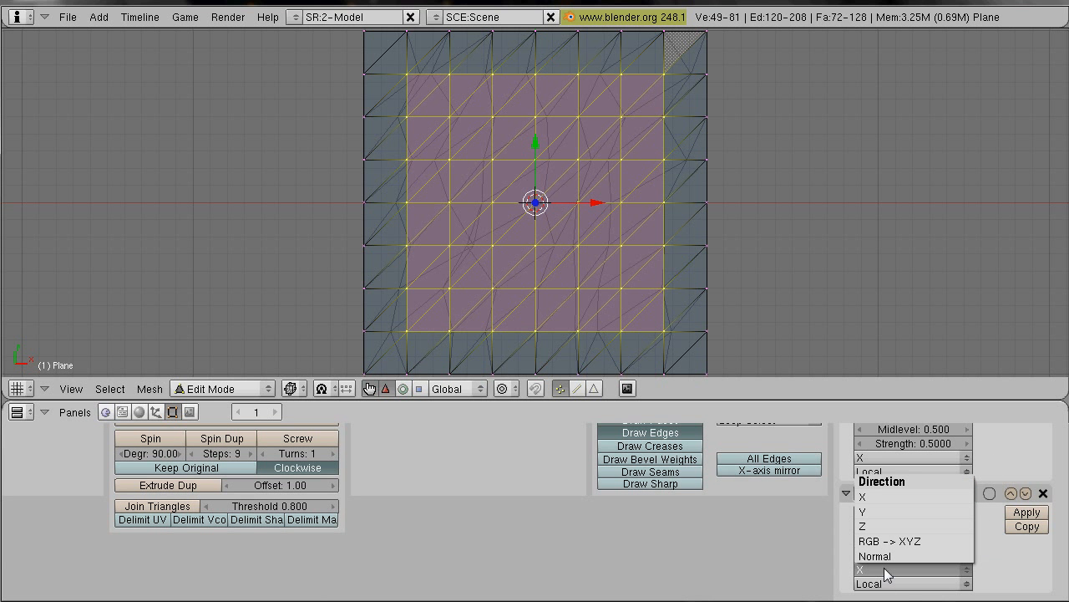
click(887, 512)
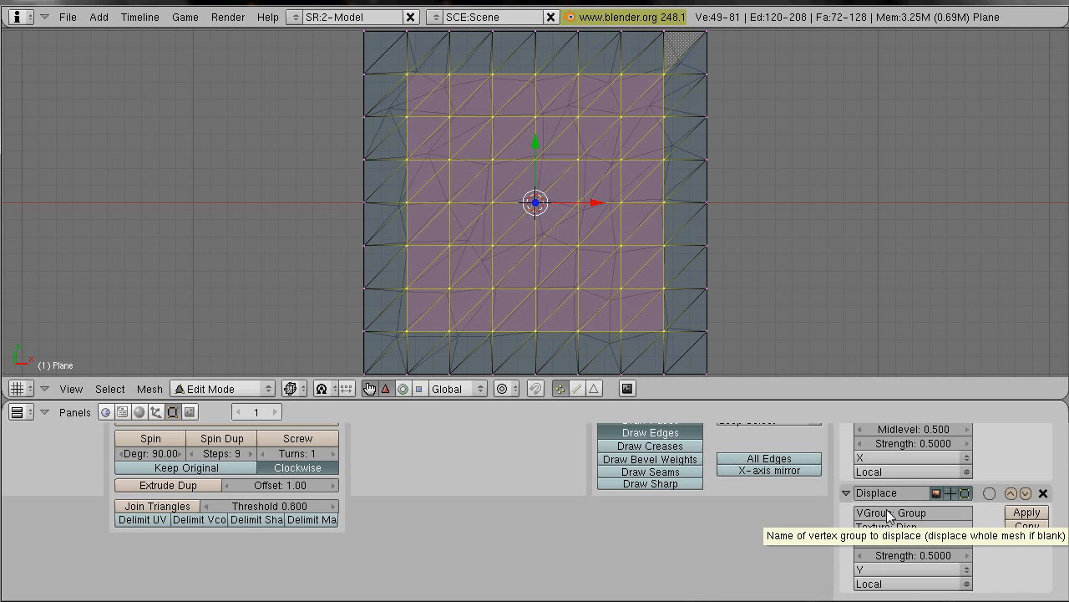
Step: Return the plane to Object Mode and set the 3D view's draw type to Solid
ctrl+middle_drag(514, 202, 445, 197)
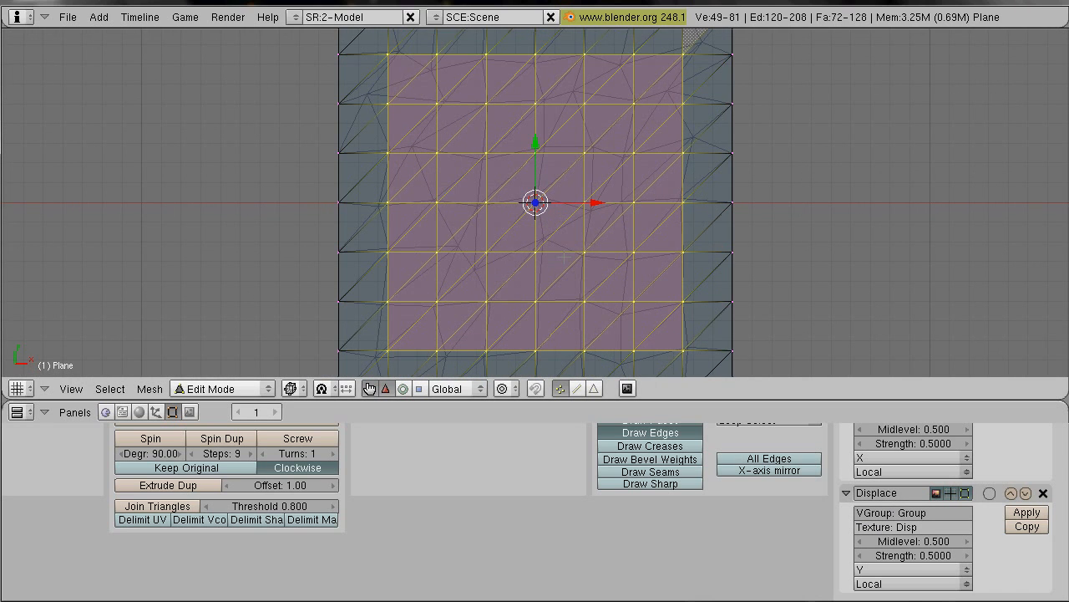
ctrl+middle_drag(564, 259, 577, 266)
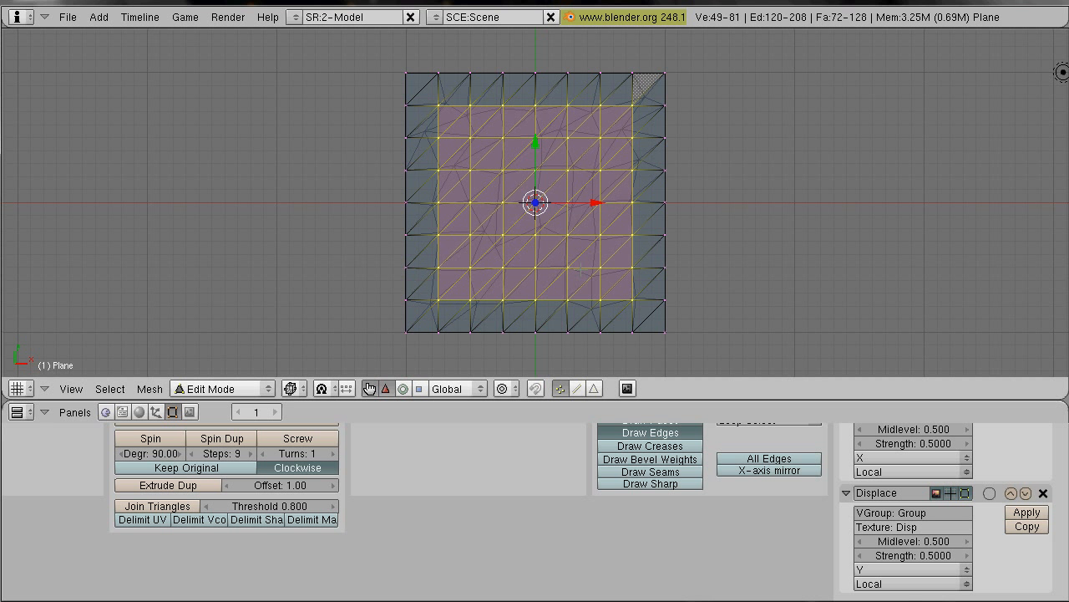
key(Tab)
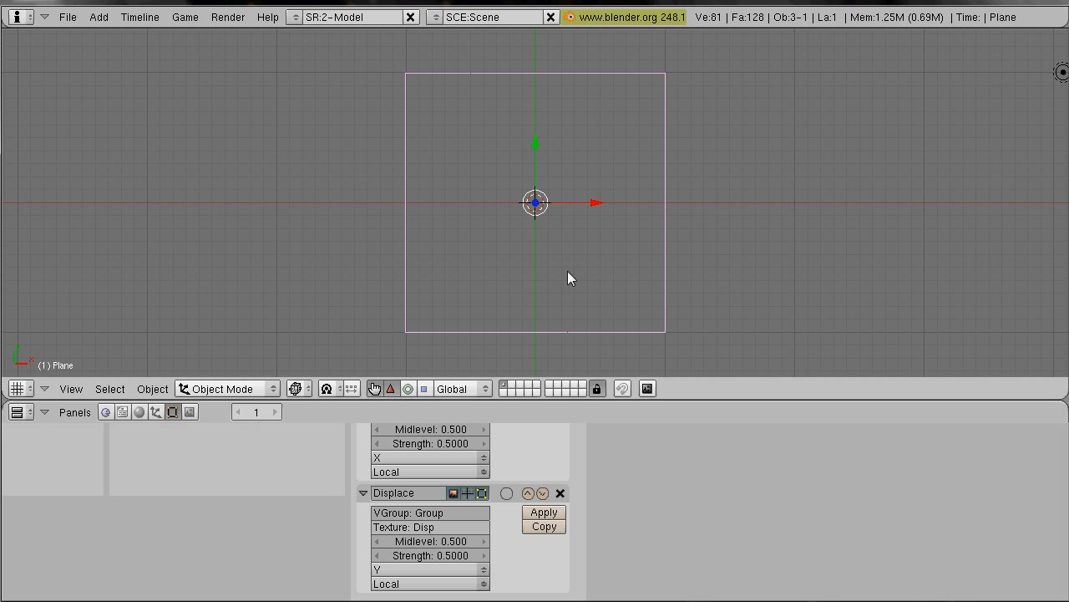
click(299, 389)
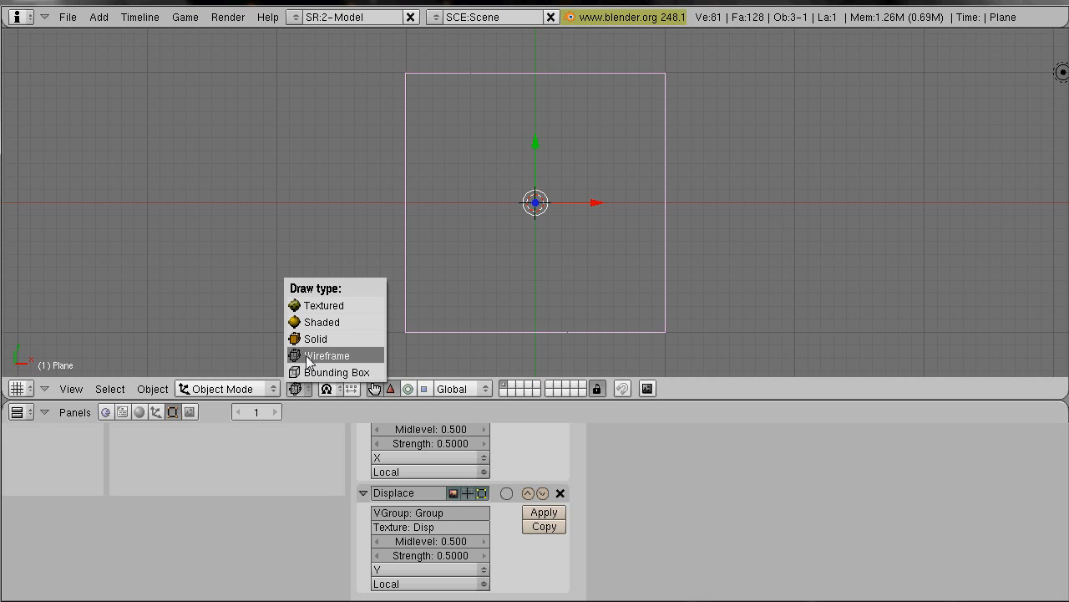
click(314, 341)
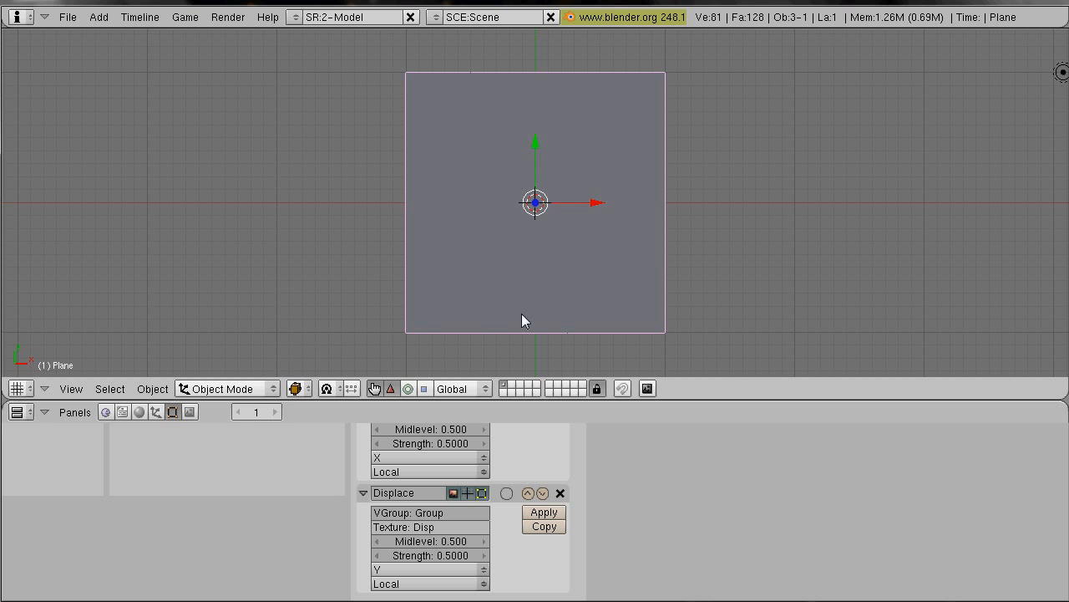
Step: Raise the displaced plane along Z to about 1.66 units above the origin
mouse_move(294, 474)
middle_down()
mouse_move(322, 576)
mouse_move(681, 571)
middle_up()
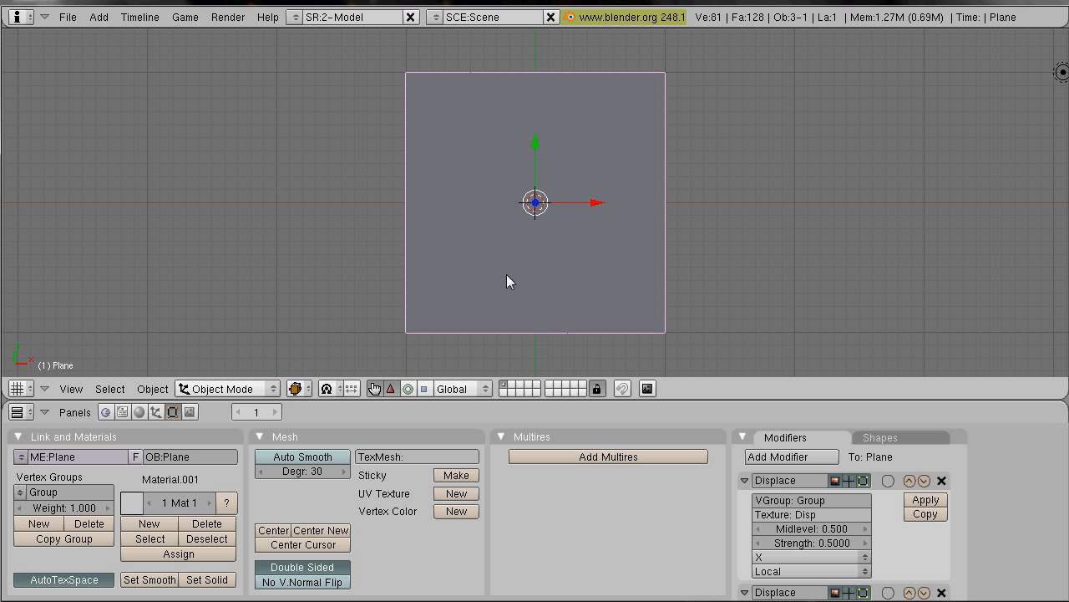
middle_drag(590, 239, 477, 197)
middle_drag(593, 182, 584, 156)
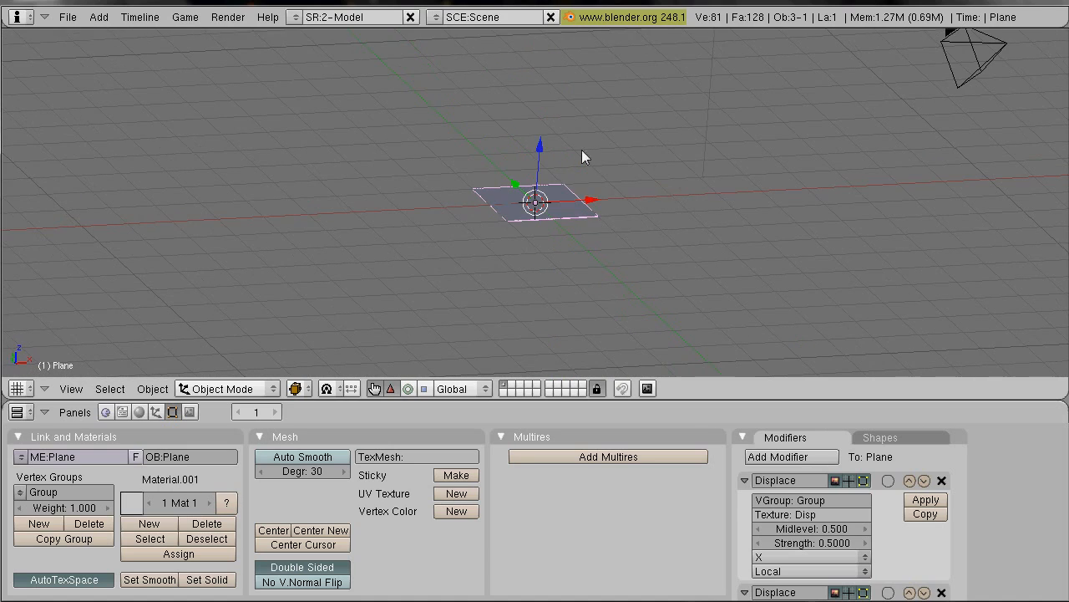
drag(540, 153, 548, 82)
Step: Add a second plane mesh at the 3D cursor and scale it up into a large ground surface
key(space)
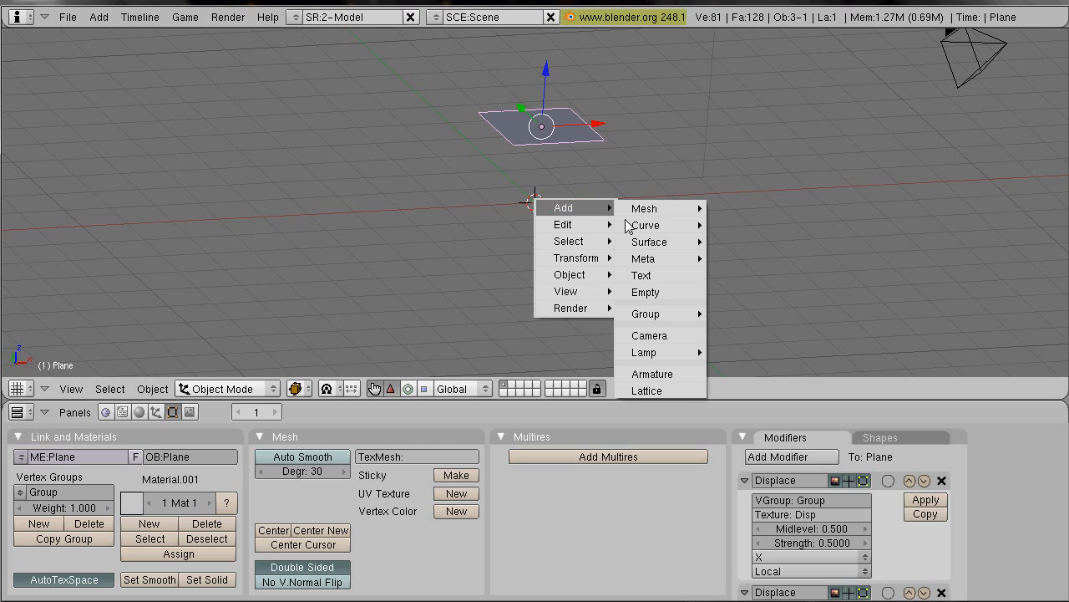
mouse_move(669, 209)
click(734, 209)
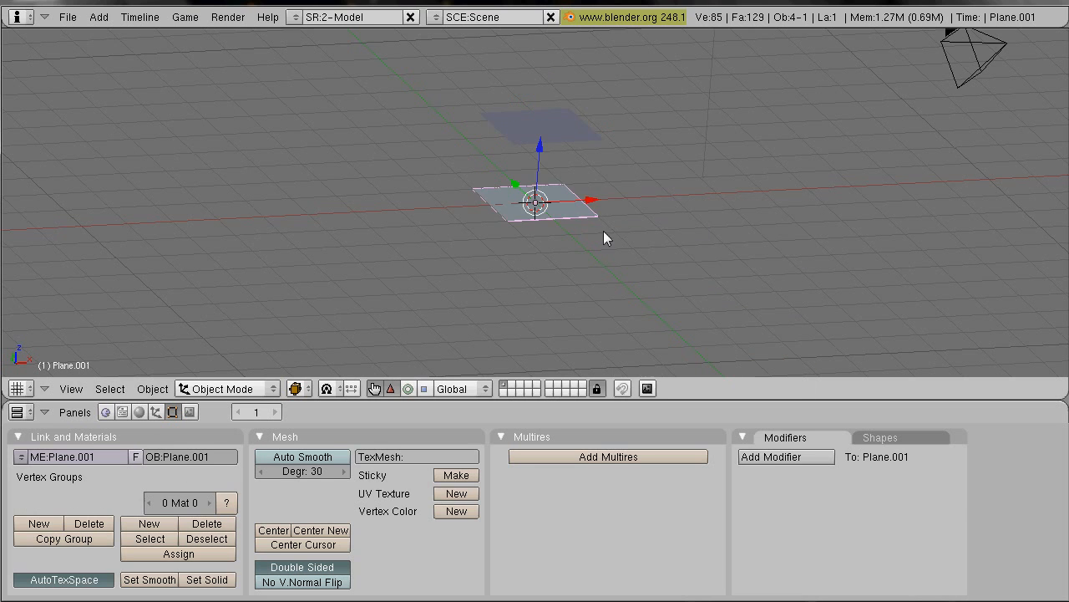
key(s)
click(1032, 324)
key(s)
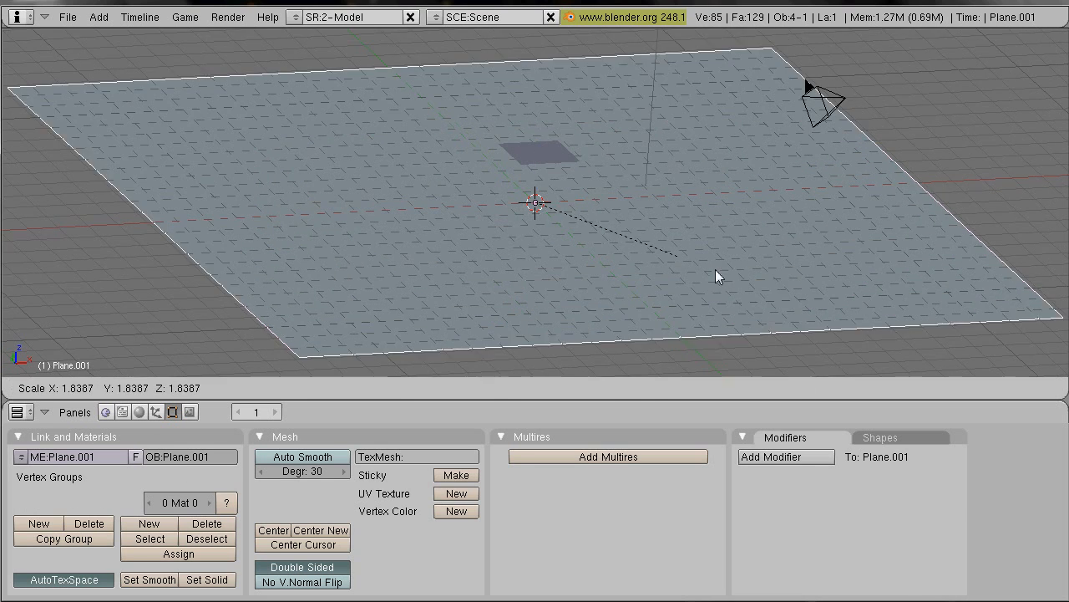
click(698, 246)
Step: Add an icosphere with subdivision 3 and radius 1.00 at the origin
middle_drag(703, 228, 675, 238)
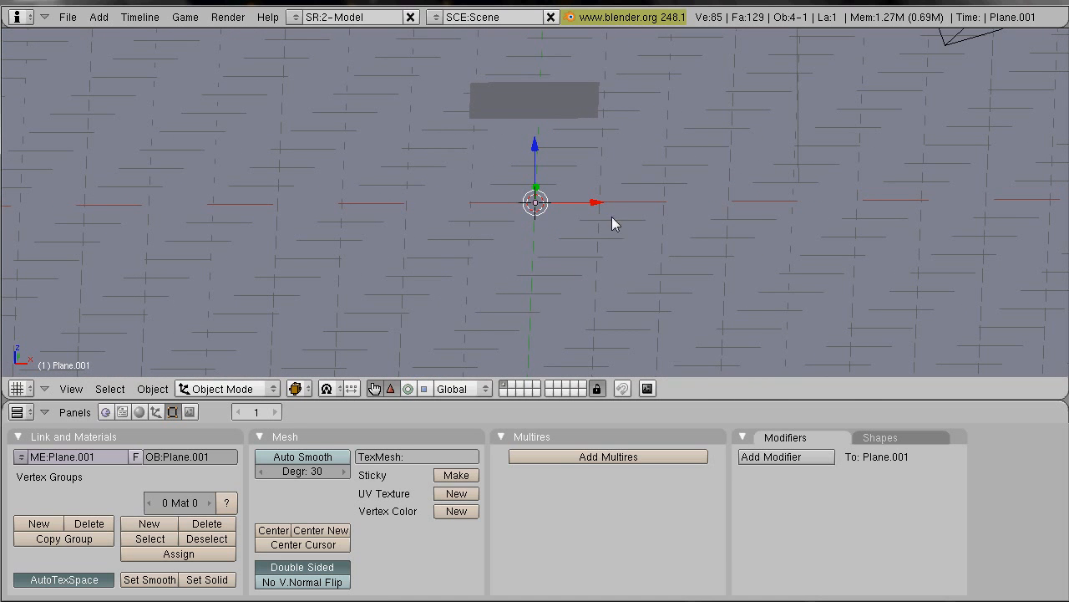
key(space)
mouse_move(739, 214)
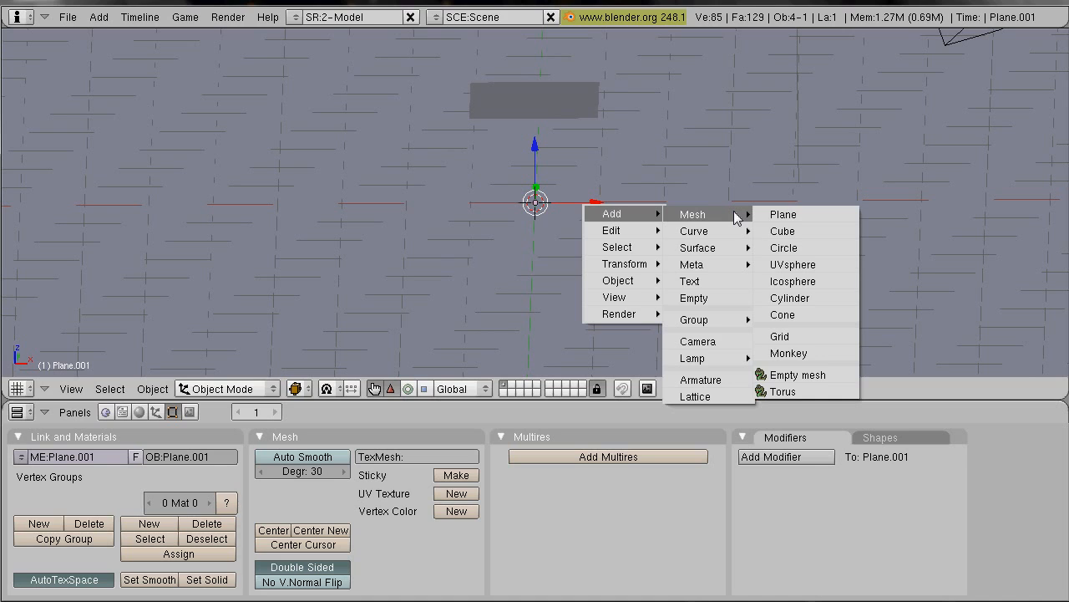
click(810, 285)
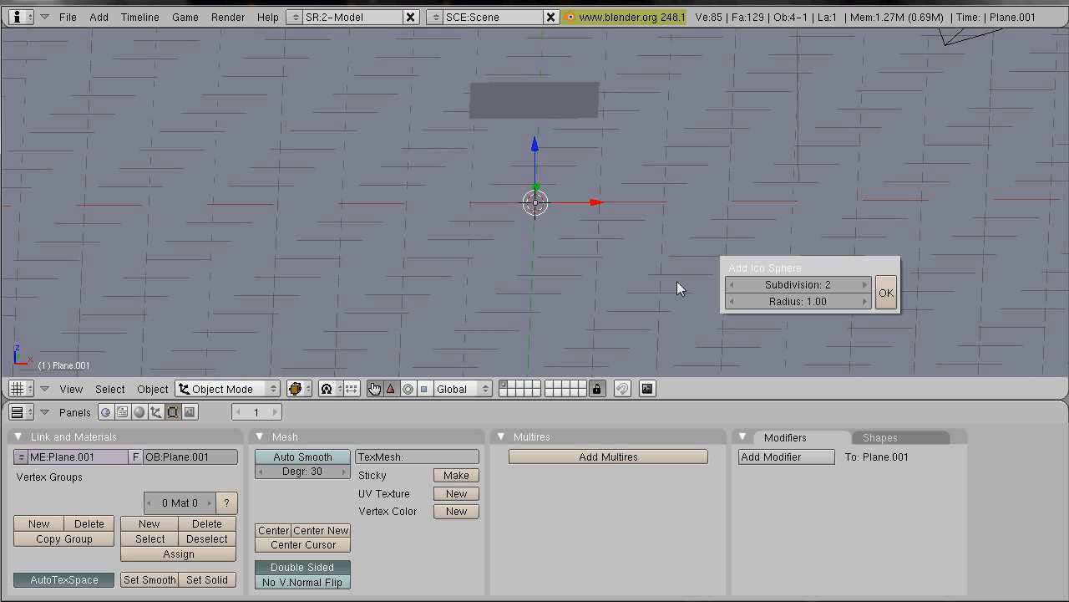
click(865, 284)
click(886, 289)
Step: Scale the icosphere down to about 0.40 of its original size
scroll(584, 259, up, 8)
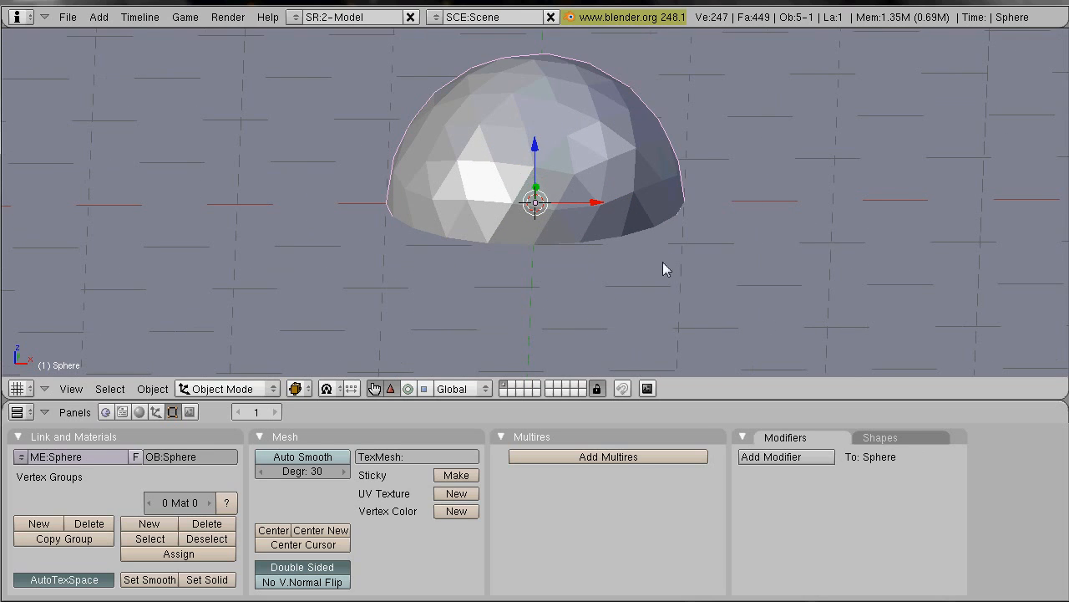
middle_drag(568, 249, 653, 239)
scroll(653, 239, down, 7)
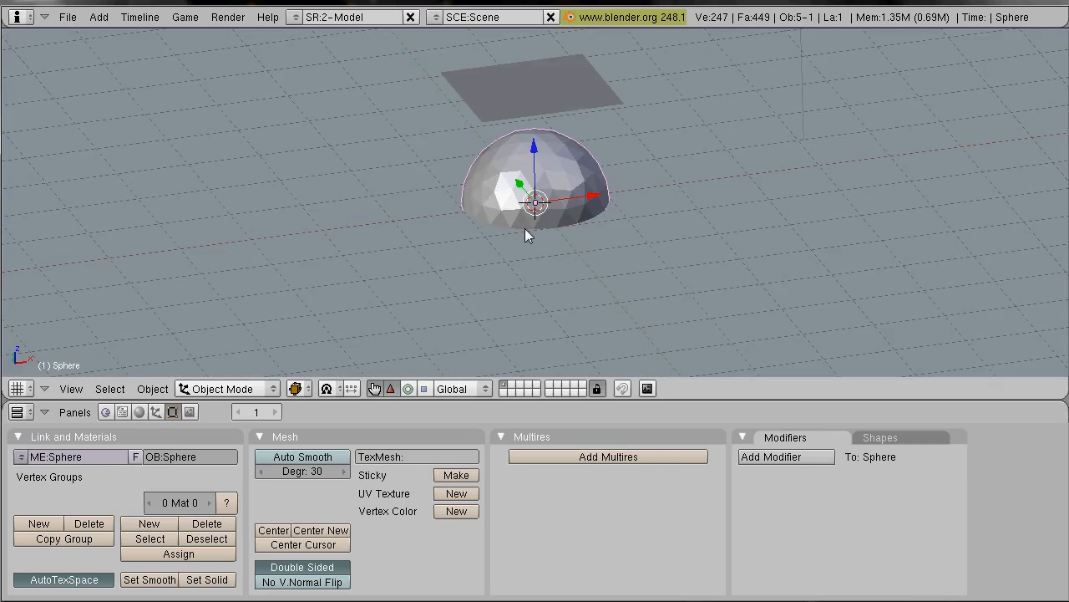
middle_drag(525, 229, 491, 223)
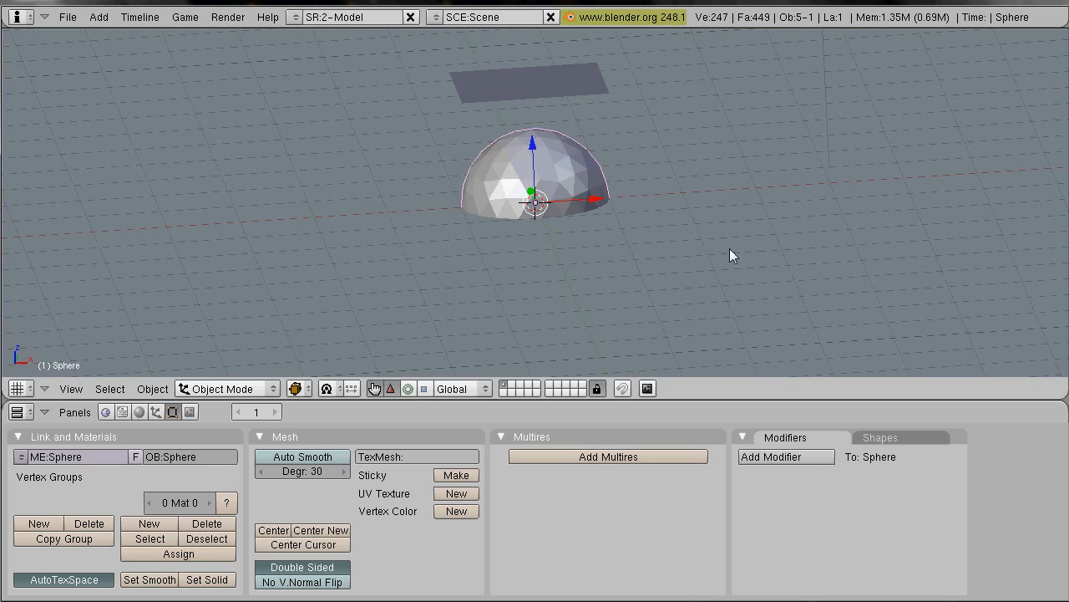
key(s)
click(615, 219)
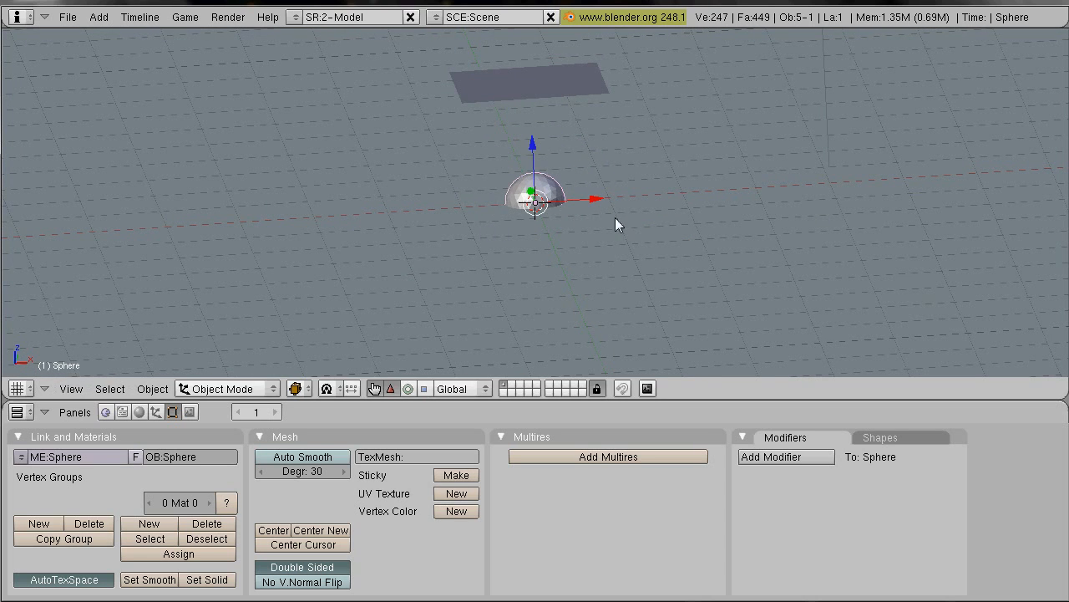
Step: Select the raised plane and set its X rotation to 90 degrees so it stands upright
key(KP_1)
right_click(555, 116)
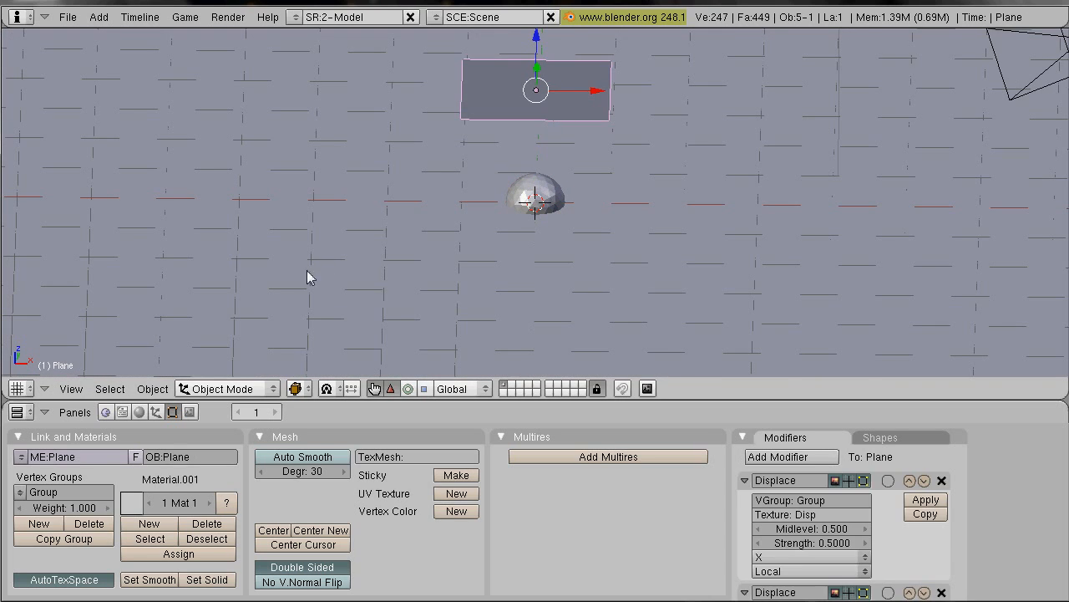
scroll(468, 218, up, 1)
shift+middle_drag(567, 189, 576, 288)
middle_drag(625, 253, 619, 224)
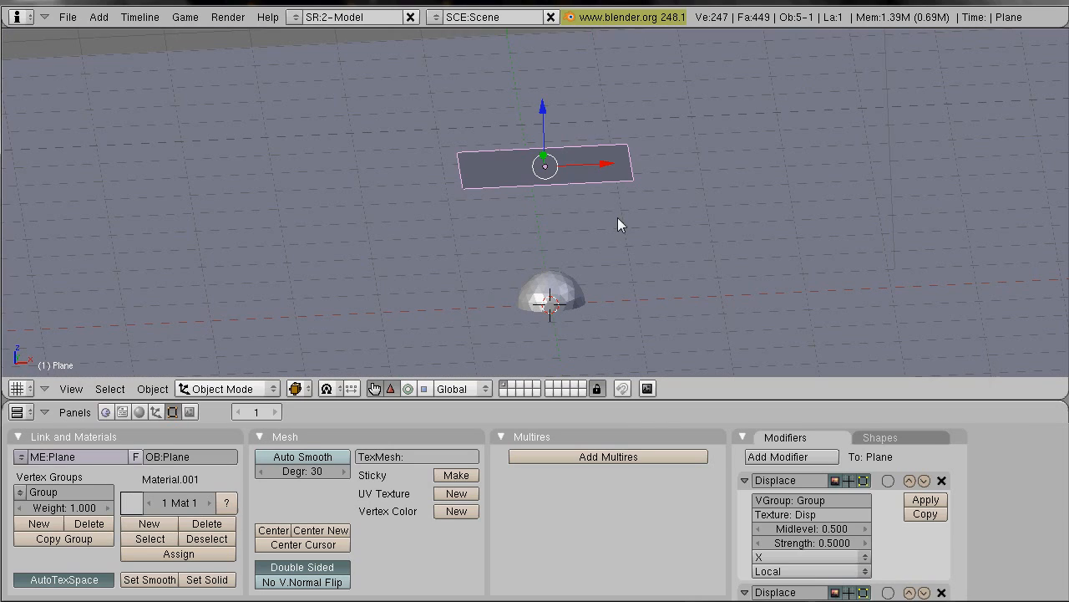
key(n)
drag(119, 36, 266, 206)
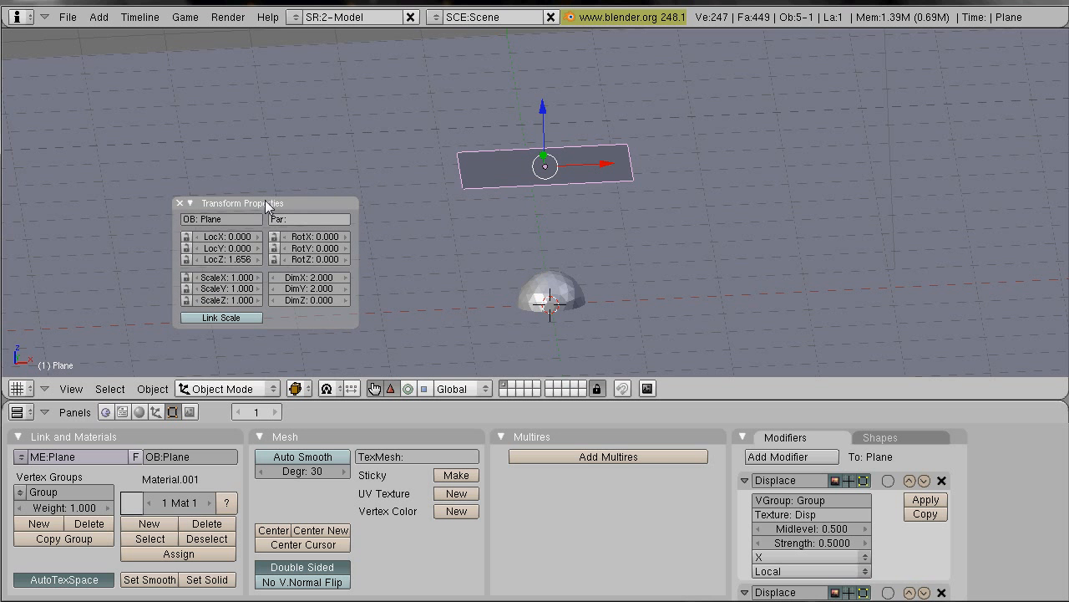
click(315, 239)
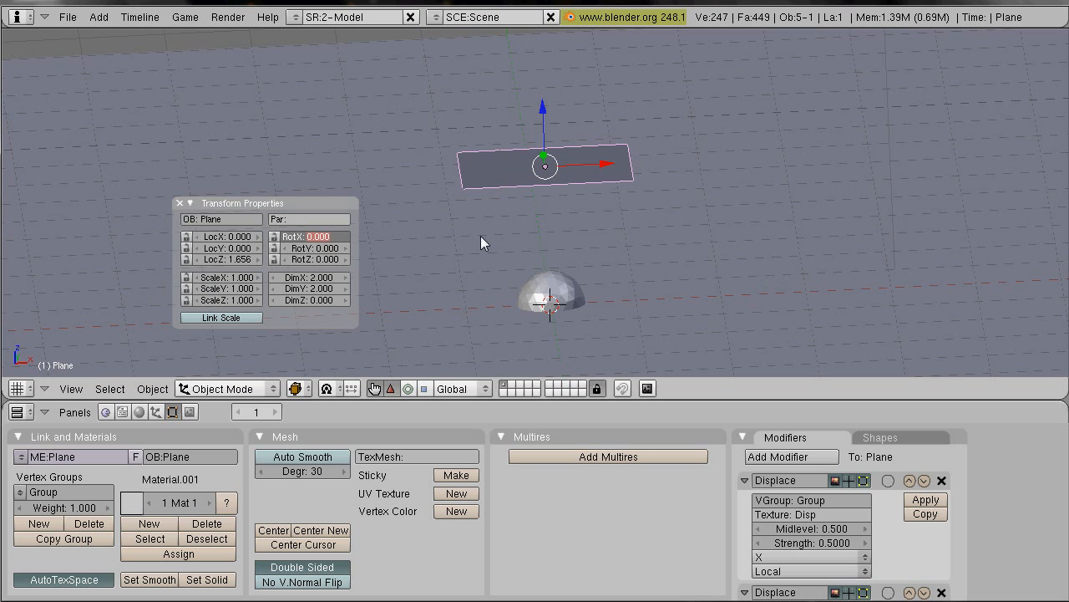
text(90)
key(Return)
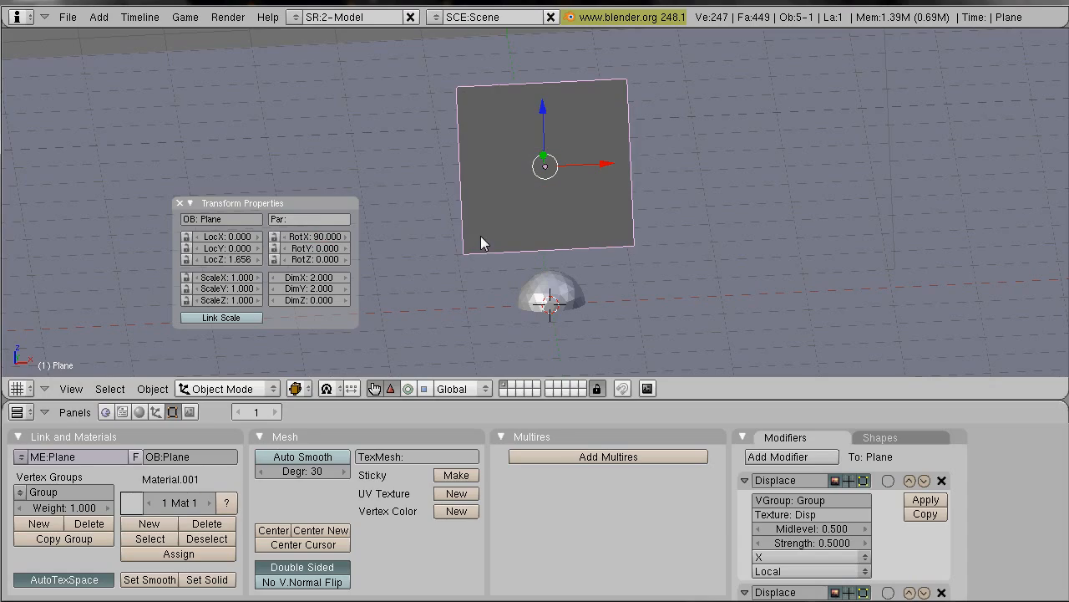
Step: Select the sphere, raise it to the upright plane's mid-height and move it along positive Y, well clear of the plane
middle_drag(540, 226, 759, 259)
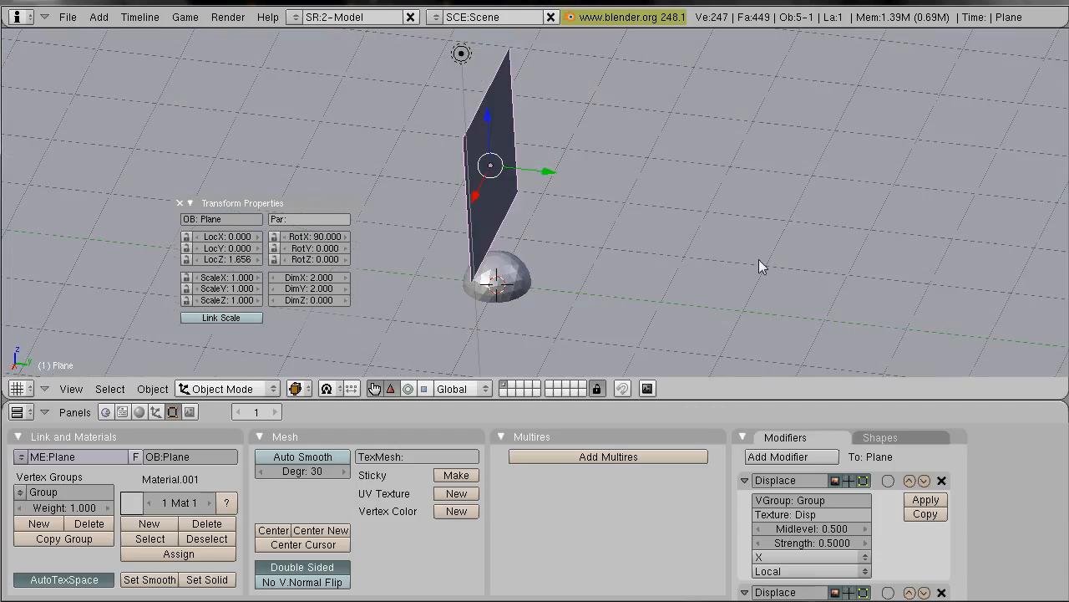
right_click(512, 274)
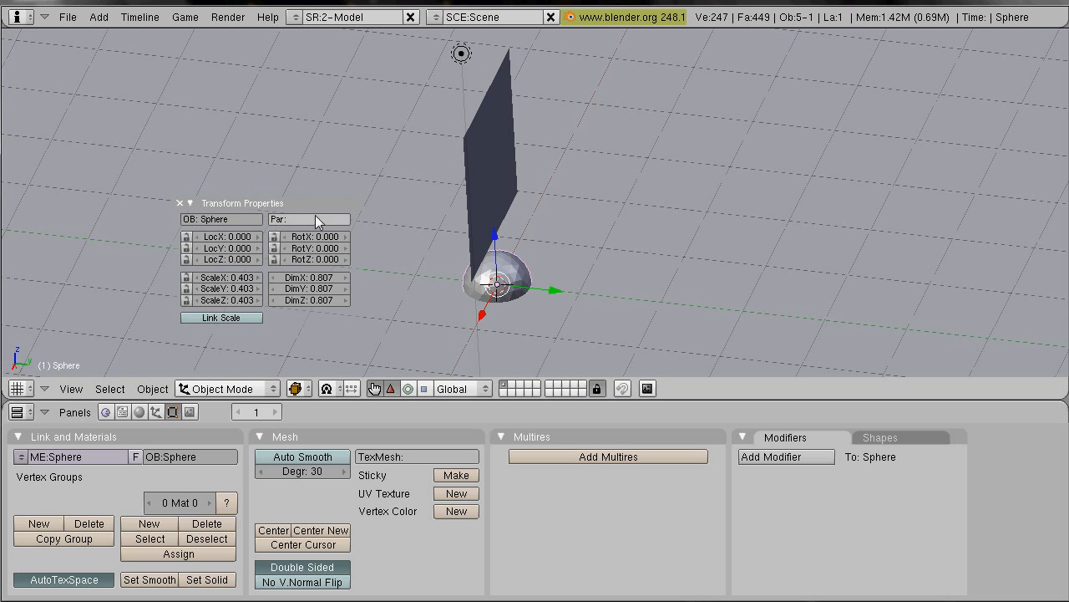
key(n)
middle_drag(540, 198, 565, 160)
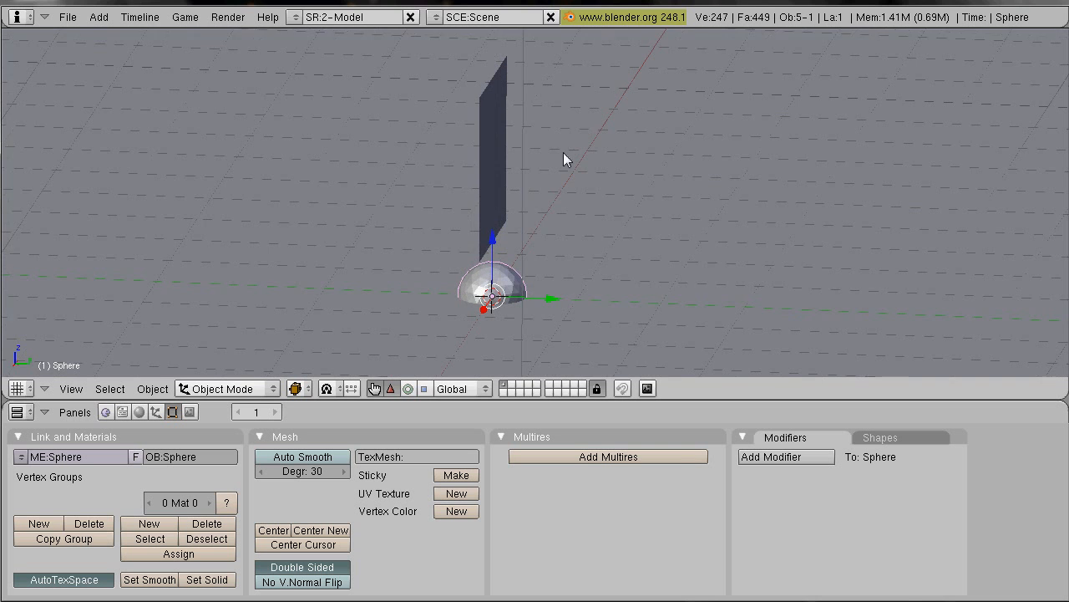
drag(493, 242, 492, 110)
drag(540, 168, 817, 174)
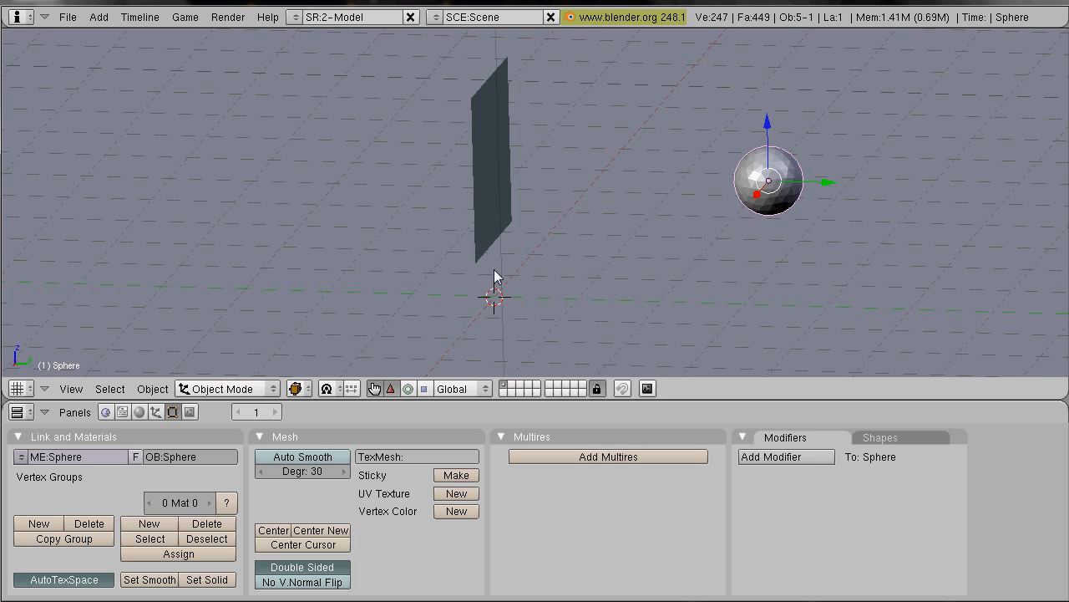
Step: Insert a location keyframe for the sphere at frame 1
middle_drag(504, 200, 527, 202)
key(i)
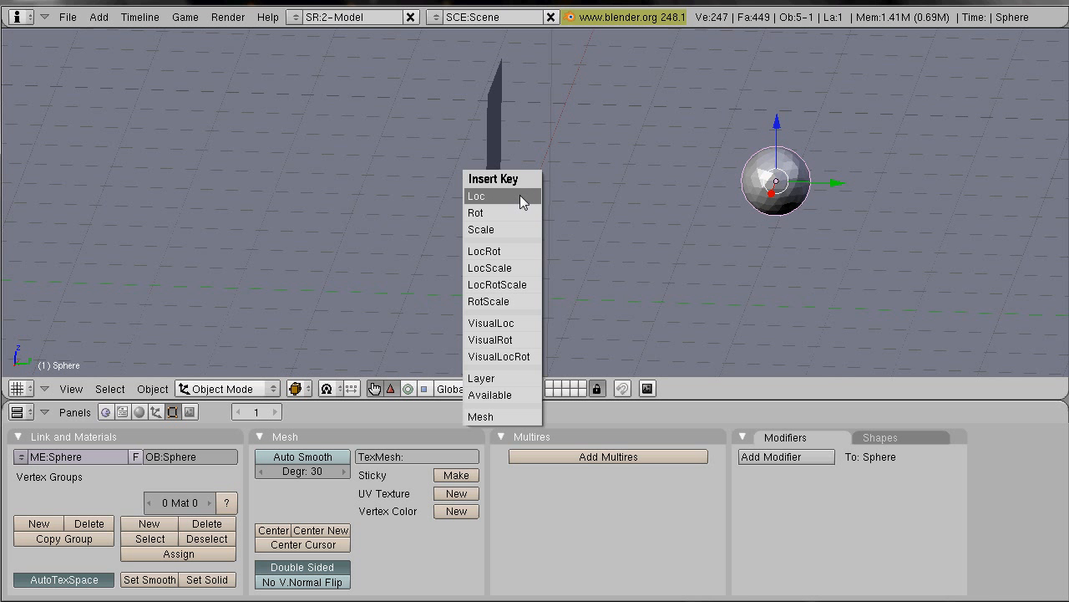
click(520, 195)
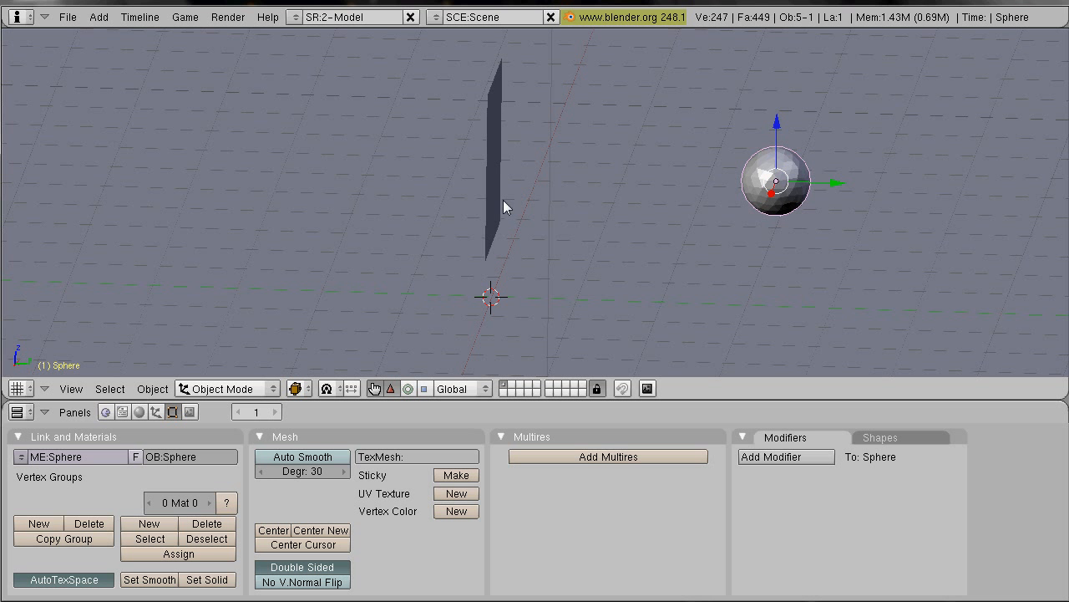
Step: At frame 25, move the sphere along Y to the opposite side of the upright plane and insert a location keyframe
key(Right)
key(Right)
key(Right)
key(Right)
key(Right)
key(Right)
key(Right)
key(Right)
key(Right)
key(Right)
key(Right)
drag(834, 181, 318, 175)
key(i)
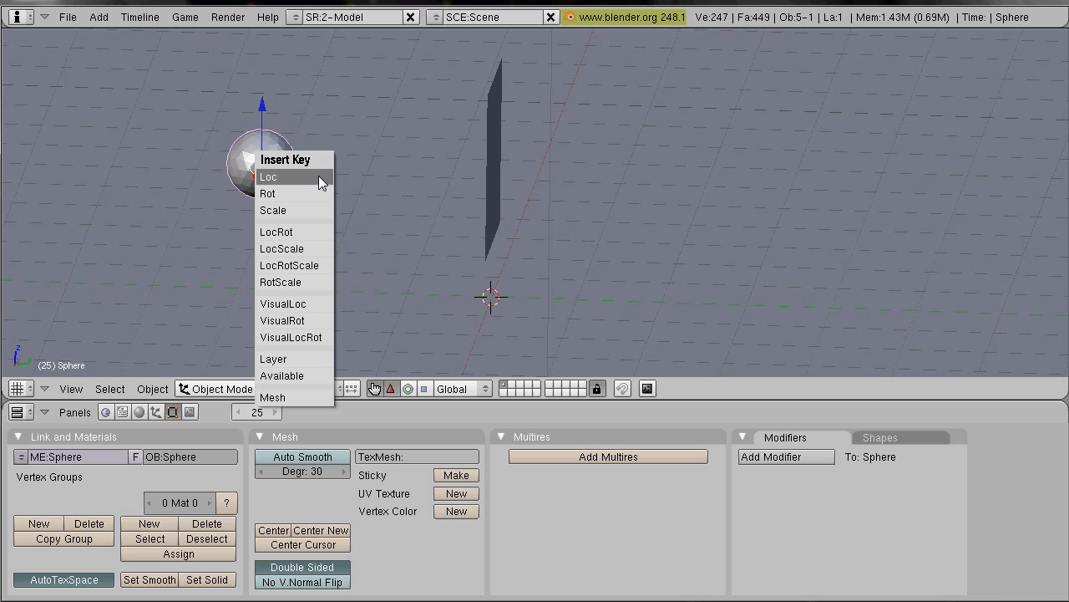
click(319, 175)
Step: Return to the first frame and step forward to frame 28 to check the sphere's motion through the plane
key(Down)
key(Down)
key(Down)
key(Right)
key(Right)
key(Right)
key(Right)
key(Right)
key(Right)
key(Right)
key(Right)
key(Right)
key(Right)
key(Right)
key(Right)
key(Right)
key(Right)
key(Right)
key(Right)
key(Right)
key(Right)
key(Right)
key(Right)
key(Right)
key(Right)
key(Right)
key(Right)
key(Right)
key(Right)
key(Right)
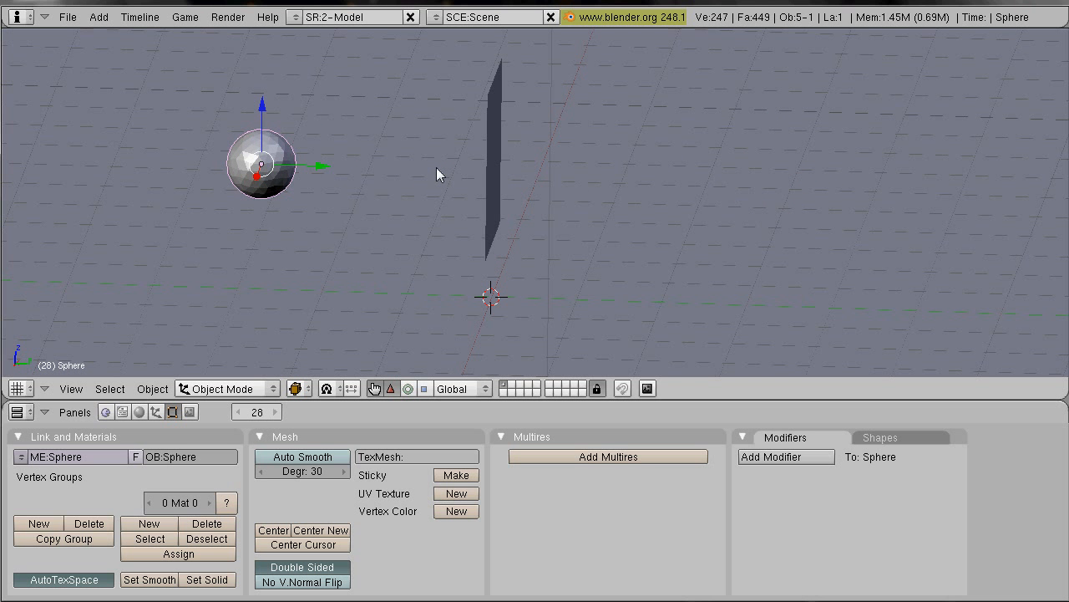
Step: Play the sphere's animation from the first frame, and settle on frame 12, just before it reaches the upright plane
key(Down)
key(Down)
key(Down)
scroll(573, 219, up, 2)
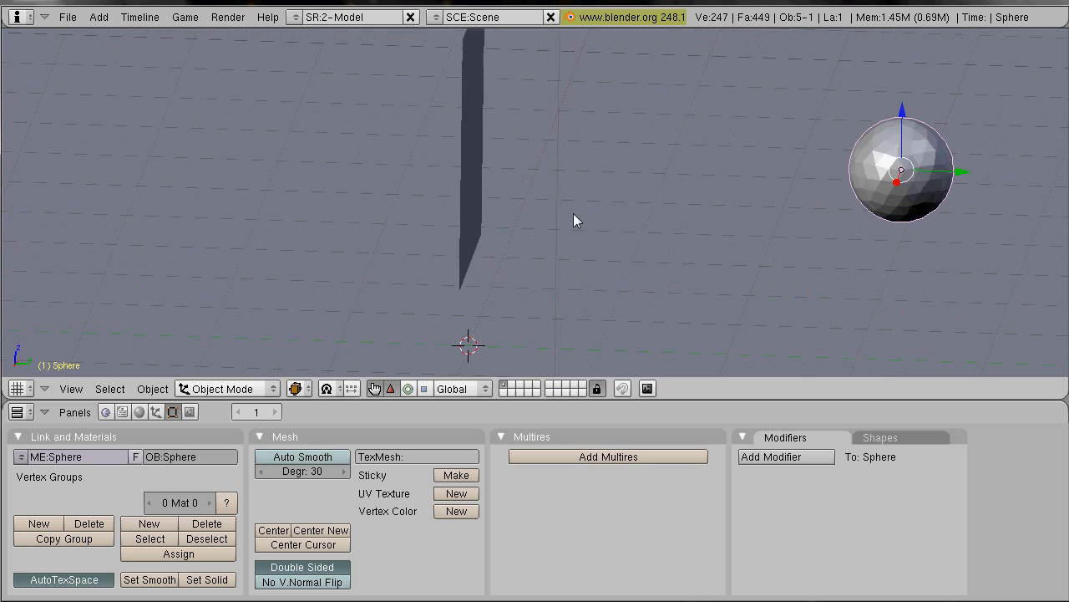
scroll(573, 214, up, 2)
middle_drag(394, 214, 451, 209)
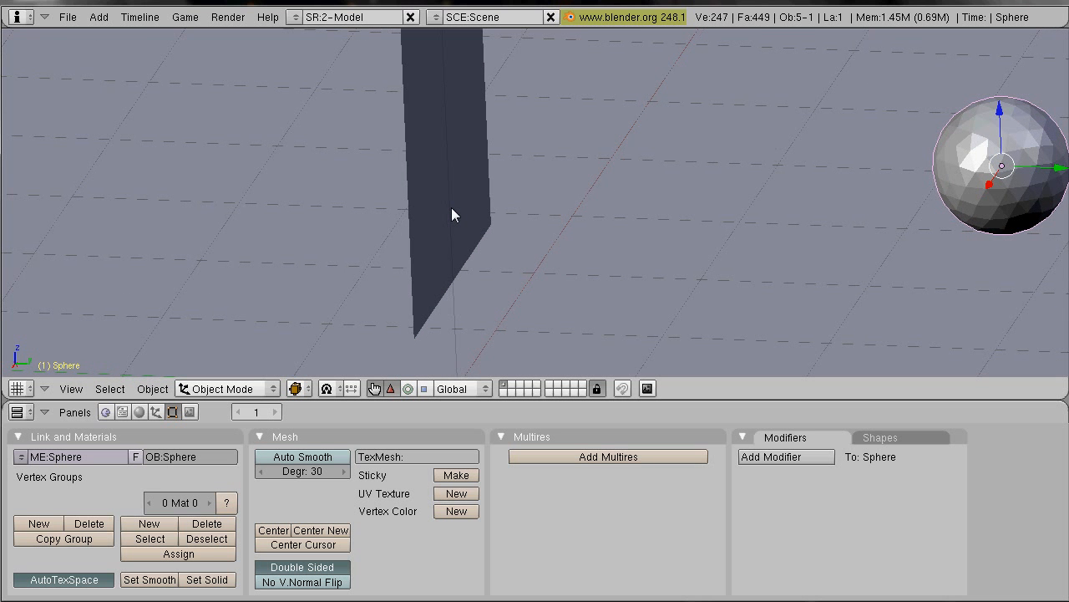
key(alt+a)
key(Right)
key(Right)
key(Right)
middle_drag(554, 205, 523, 215)
key(Left)
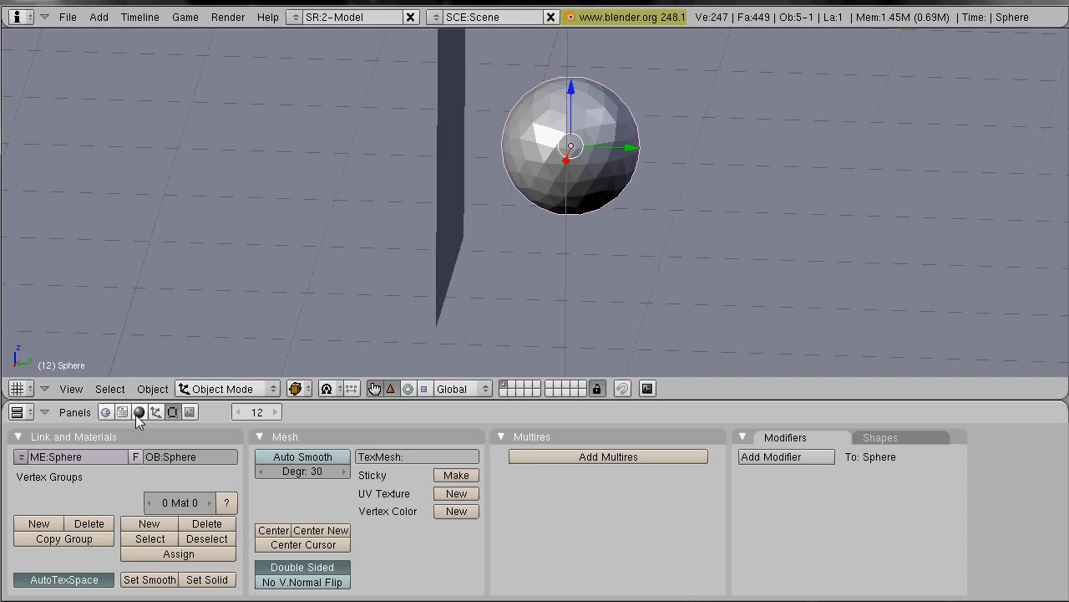
Step: Select the upright plane and add a new particle system to it
right_click(454, 207)
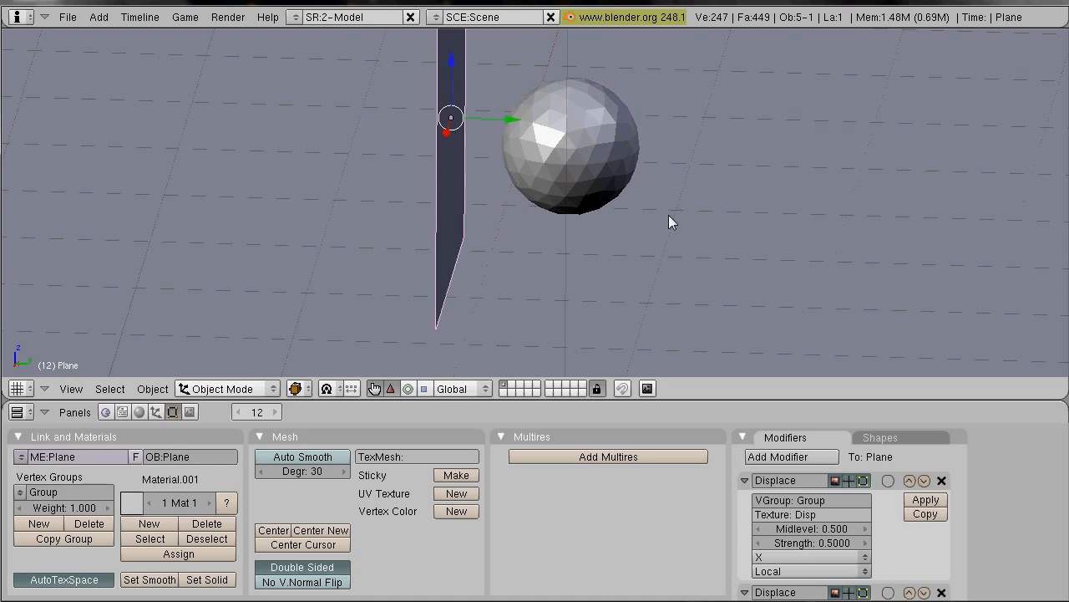
middle_drag(671, 222, 551, 220)
scroll(552, 220, down, 4)
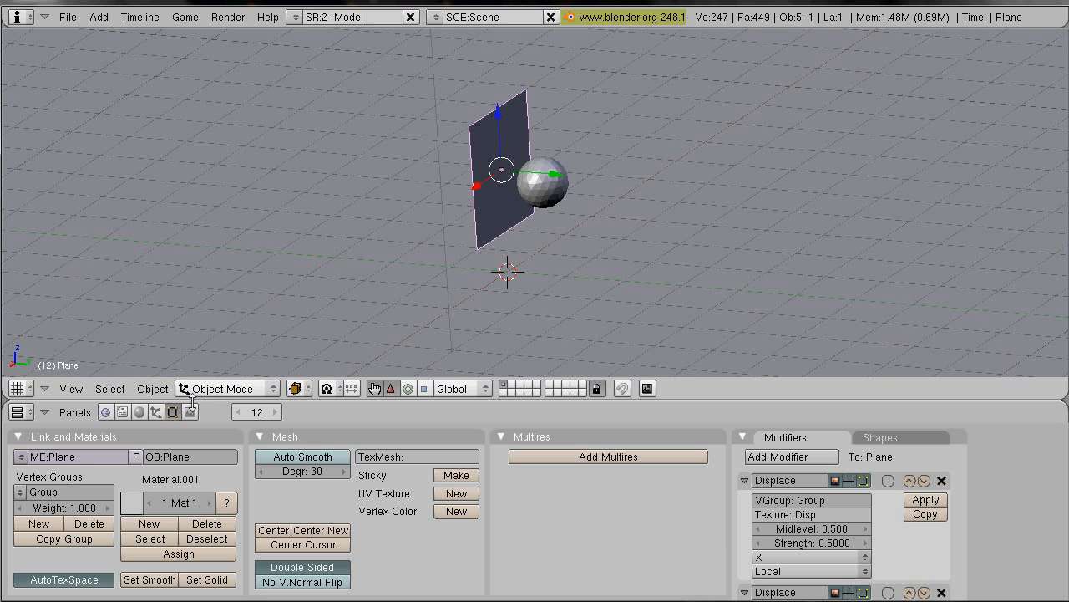
click(154, 413)
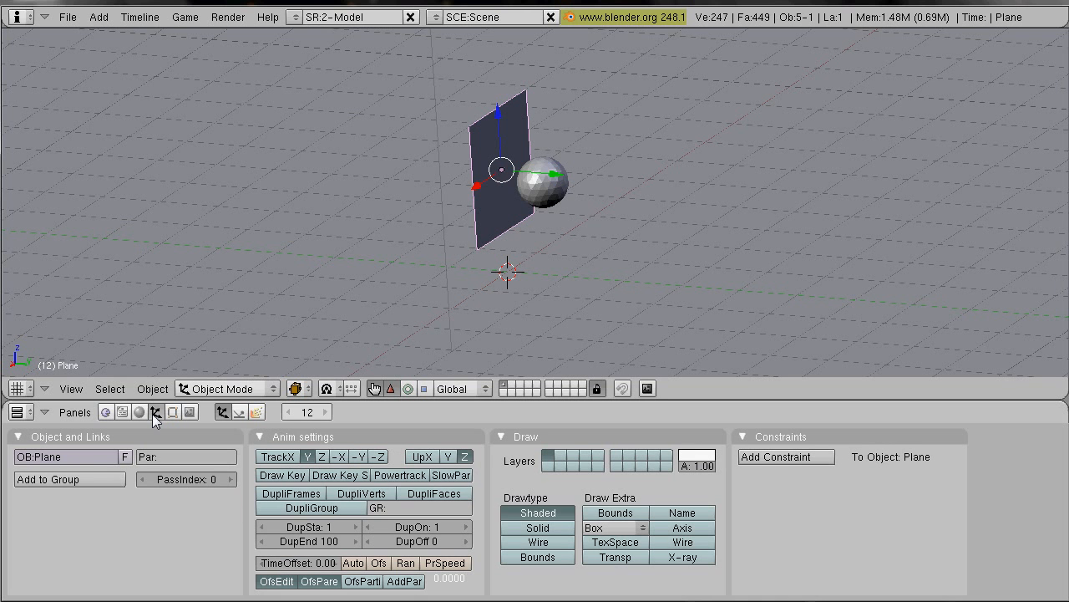
click(256, 413)
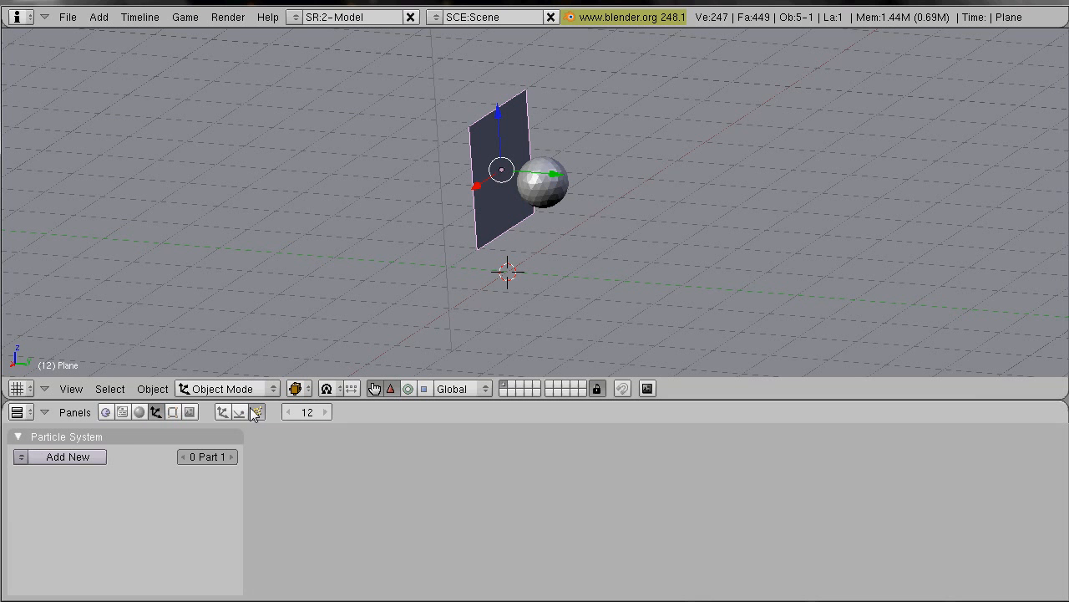
click(84, 462)
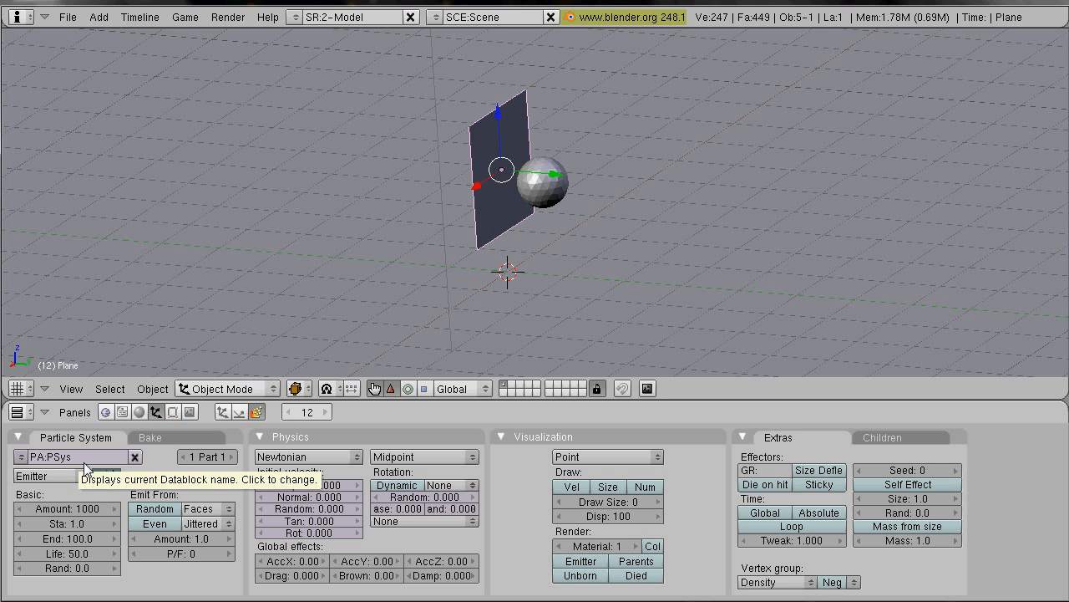
Step: Set the particle visualization to None and enable rendering of the emitter
click(618, 463)
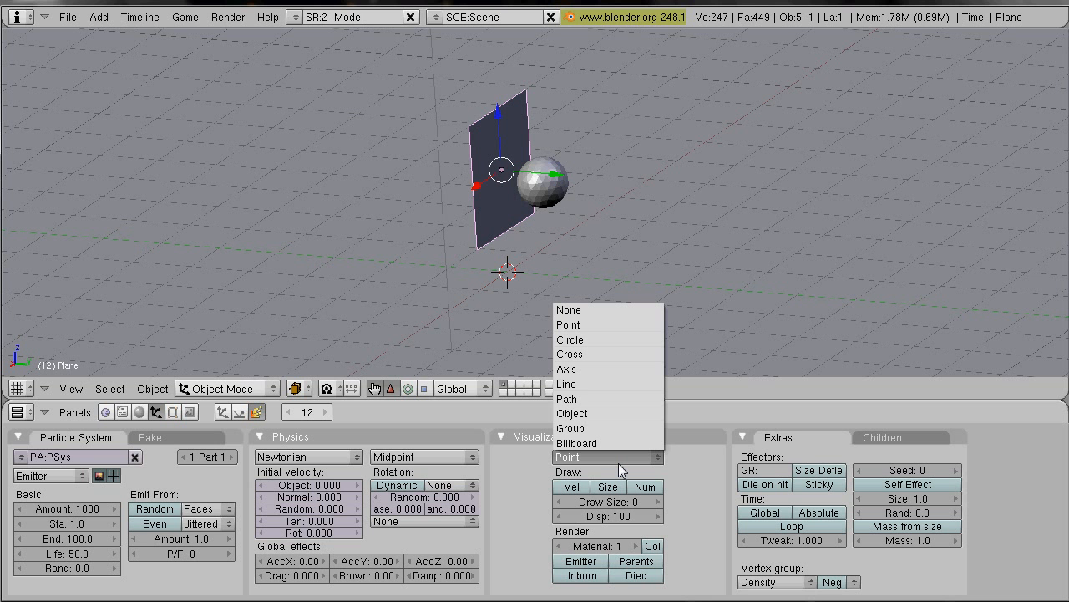
click(589, 312)
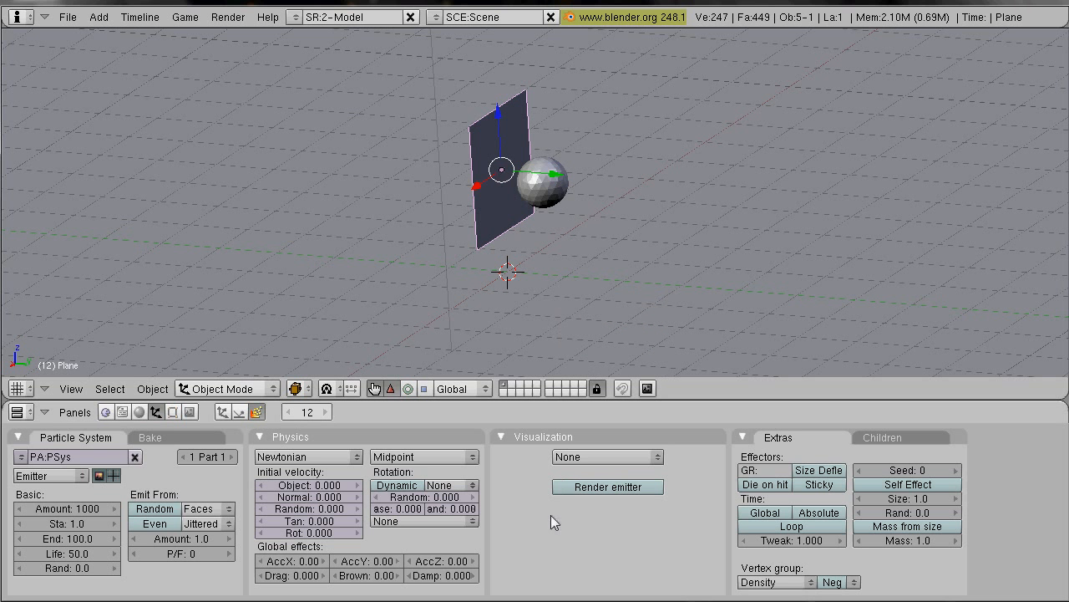
scroll(490, 259, up, 3)
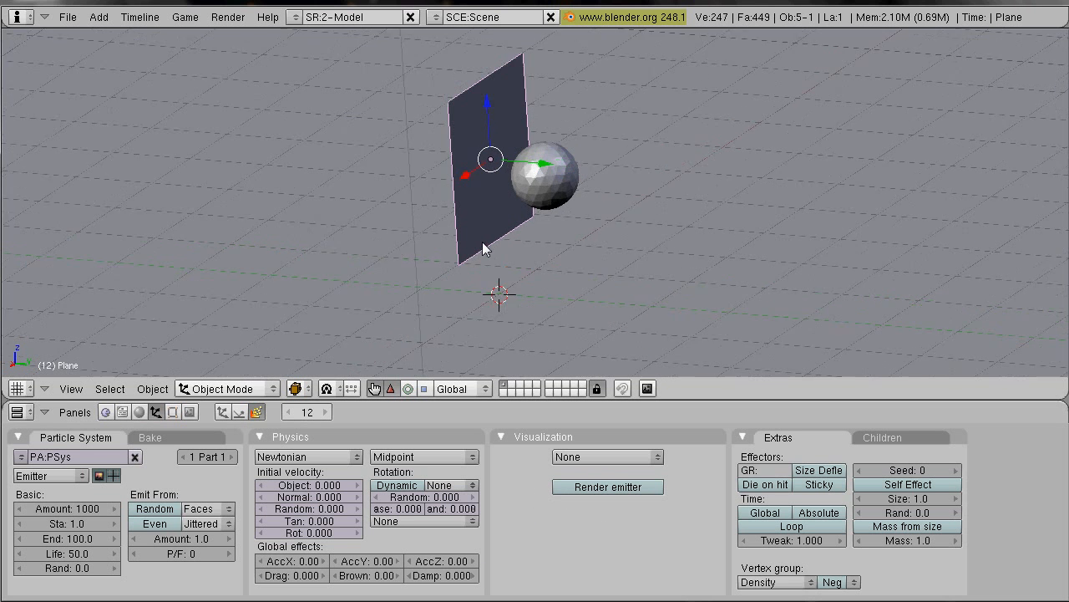
click(629, 490)
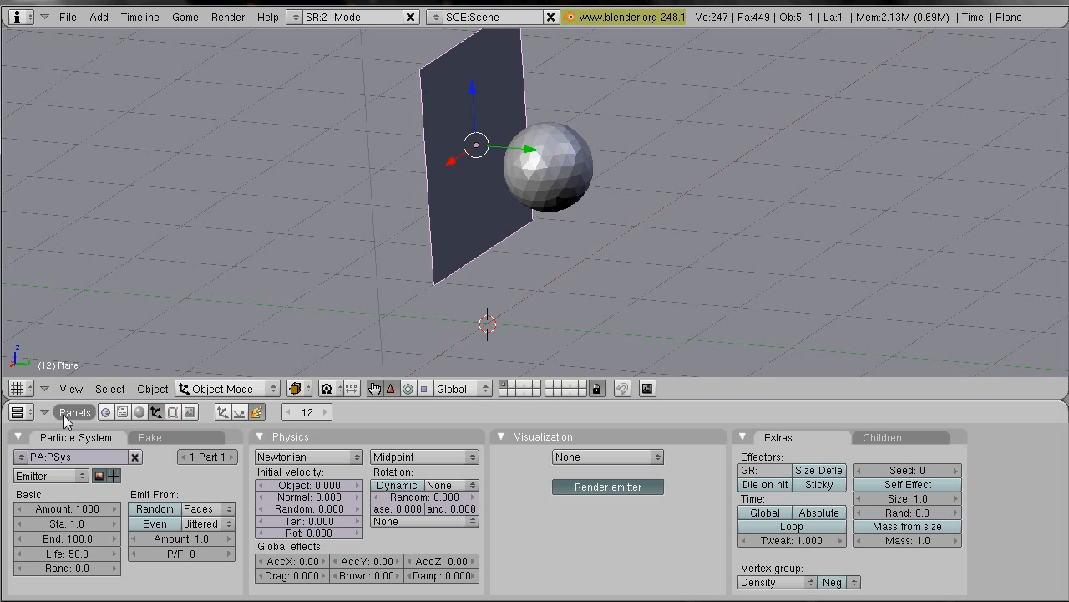
Step: Set both the start and end frames of the particle emission to 12
click(77, 523)
text(1)
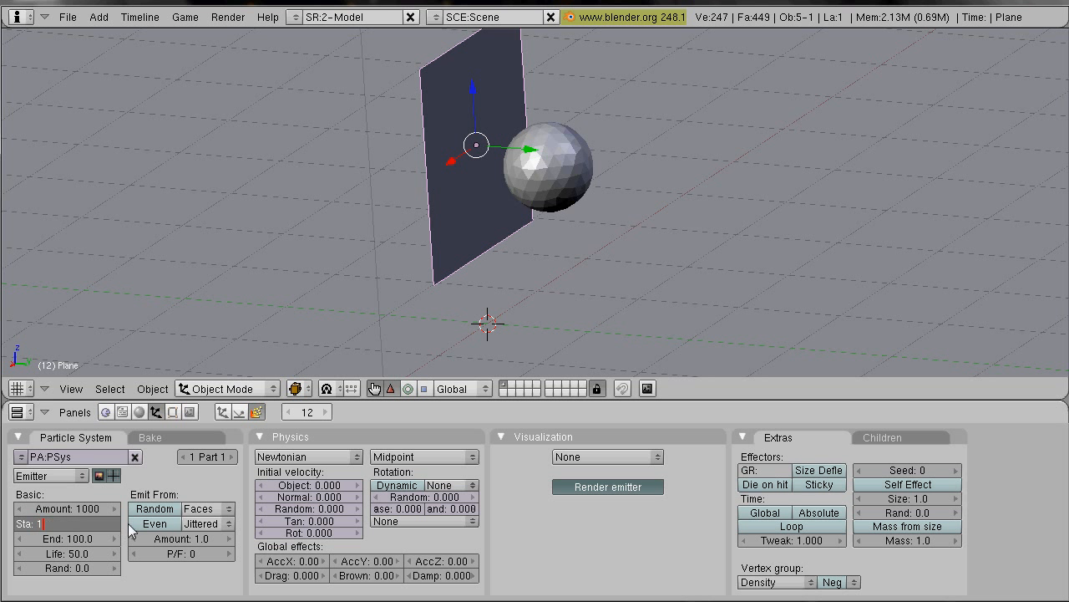
text(2)
key(Tab)
text(12)
key(Return)
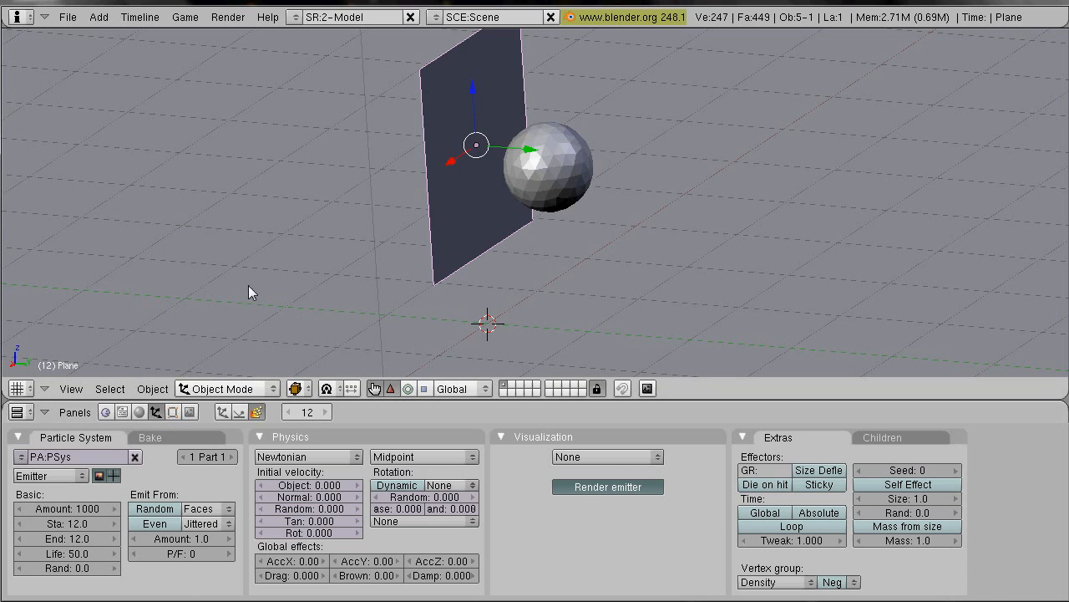
middle_drag(507, 180, 556, 208)
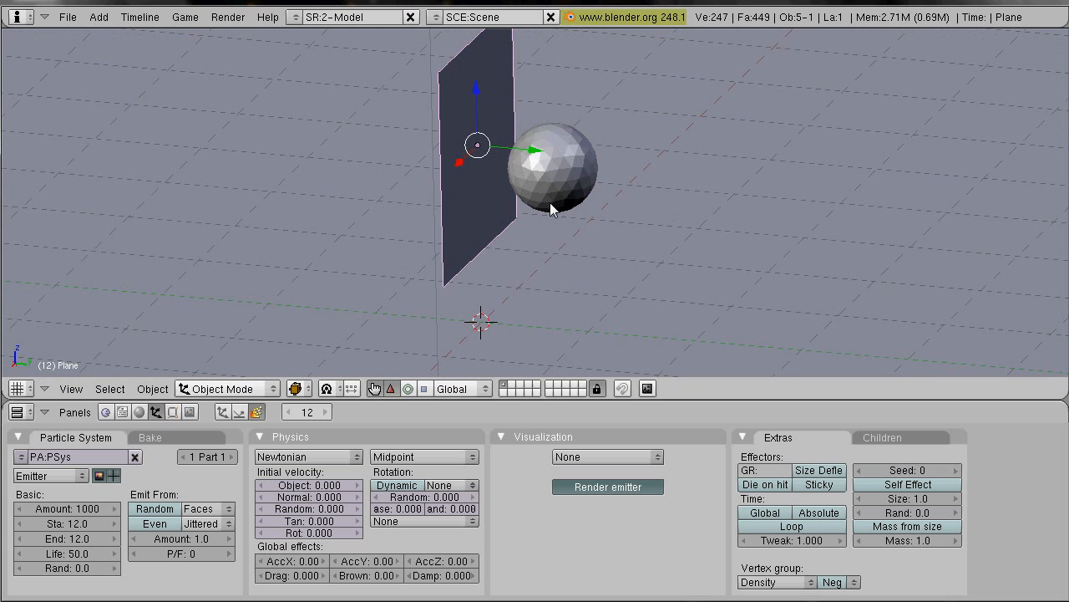
Step: Add a Decimate modifier to the upright plane to read its face count, and remove the modifier again
click(173, 413)
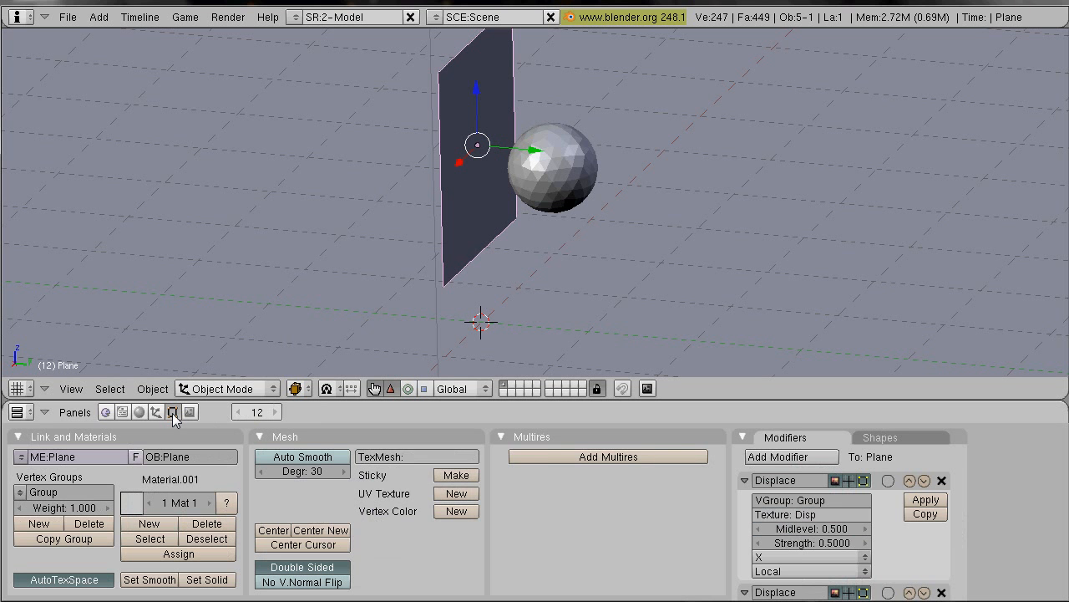
click(781, 456)
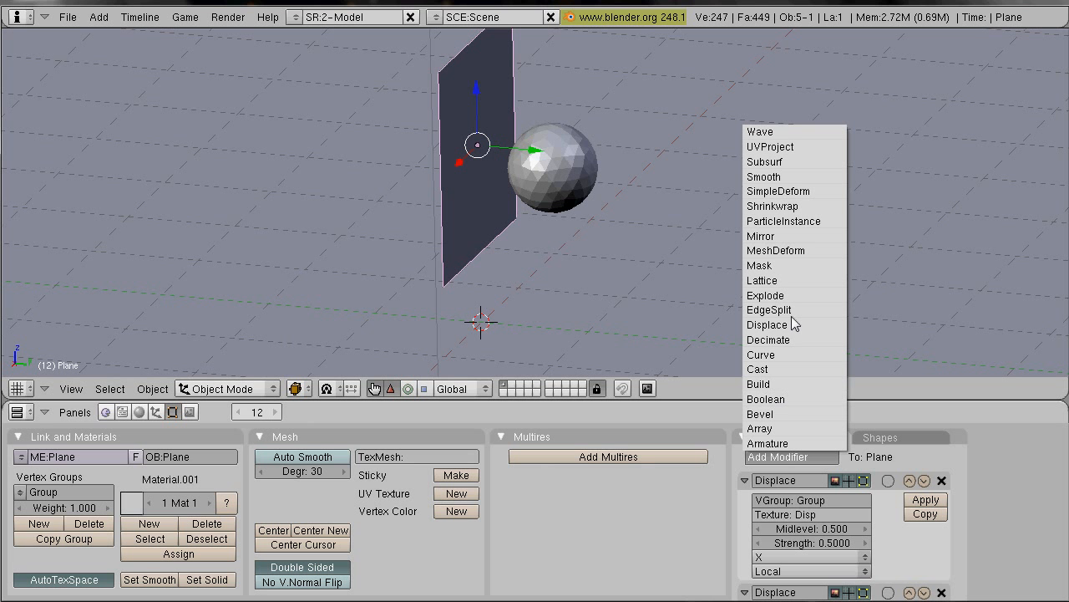
click(794, 356)
scroll(993, 576, down, 5)
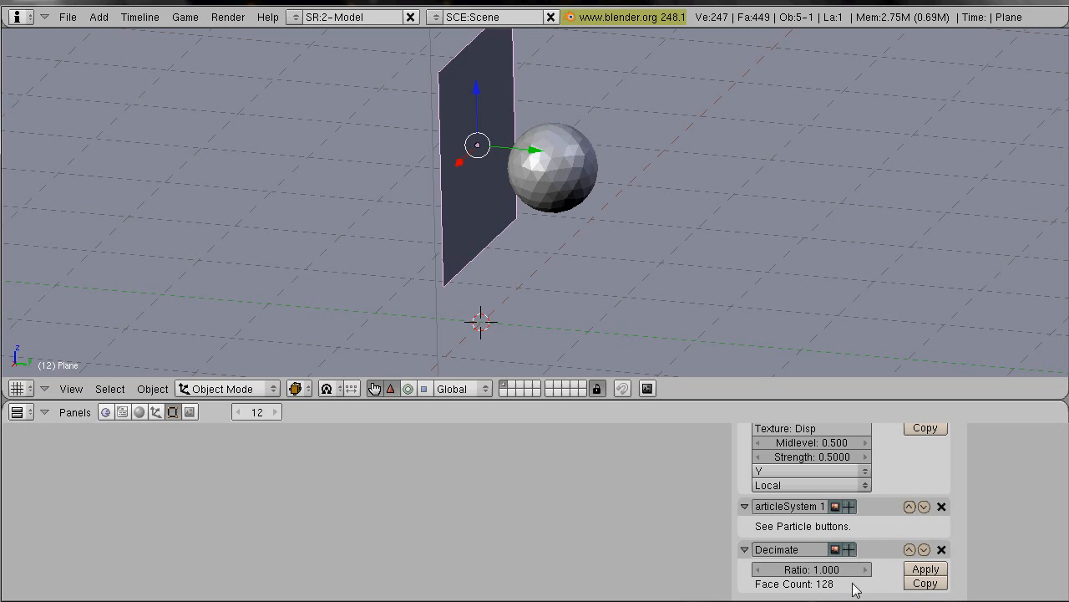
click(942, 550)
scroll(511, 489, up, 4)
scroll(313, 501, up, 1)
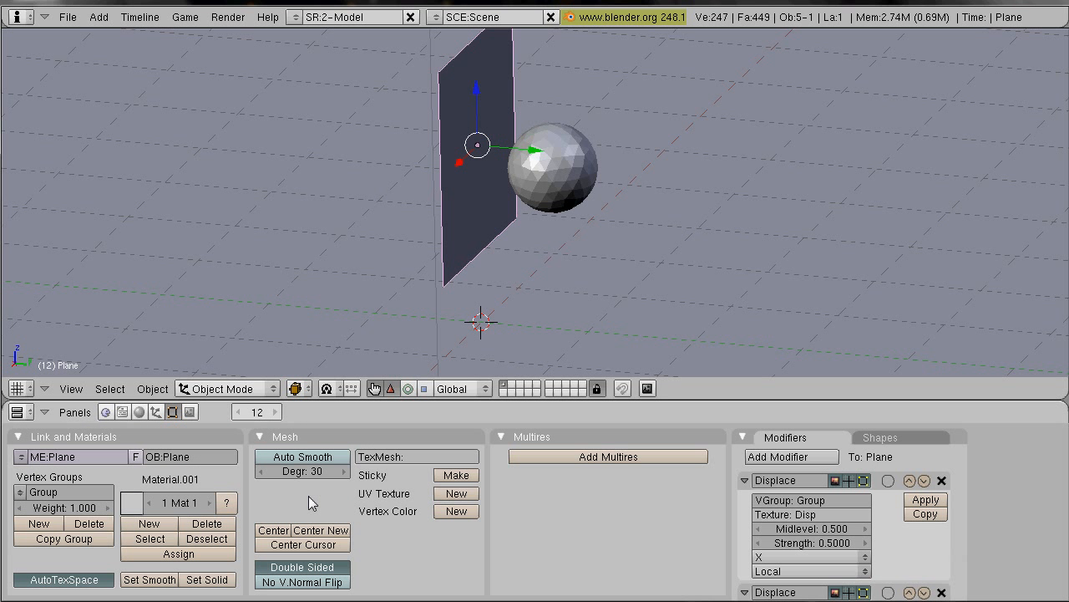
Step: Set the upright plane's particle amount to 128 and the particle life to 200
click(139, 412)
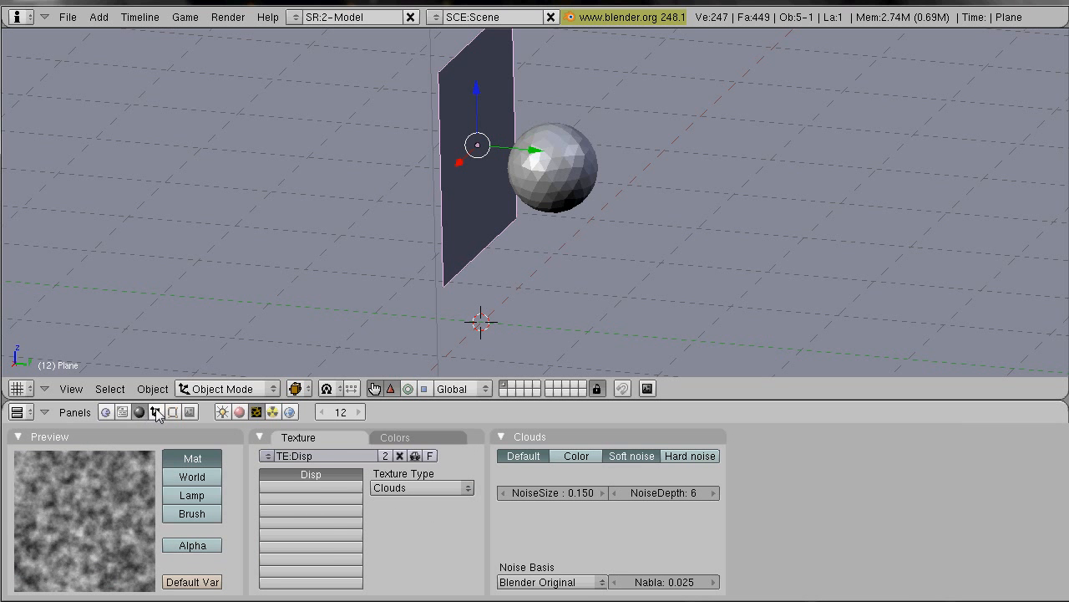
click(156, 412)
click(72, 508)
text(128)
key(Return)
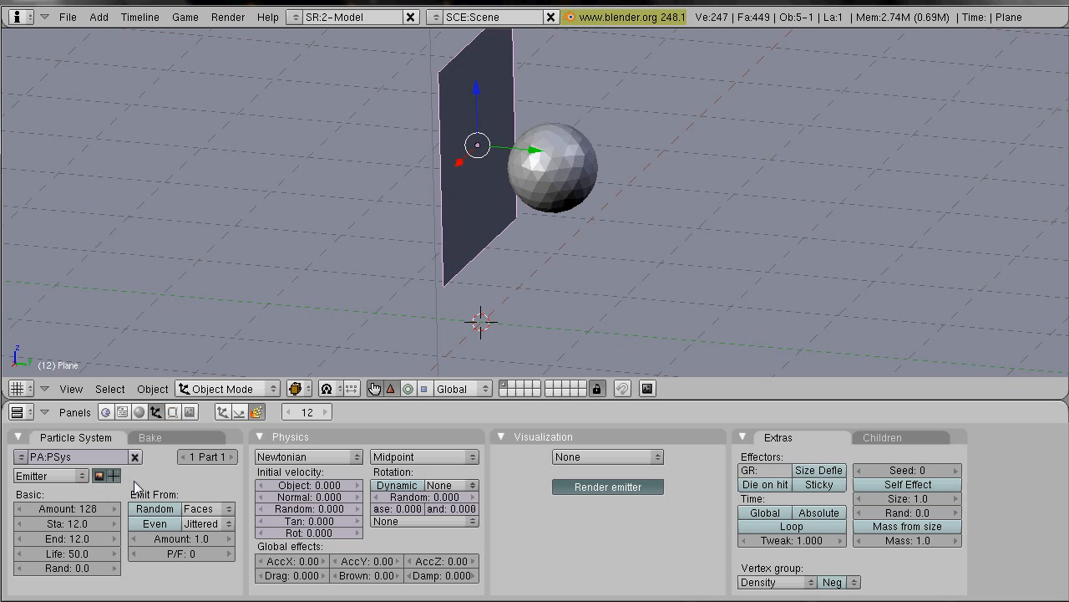
click(73, 554)
text(2)
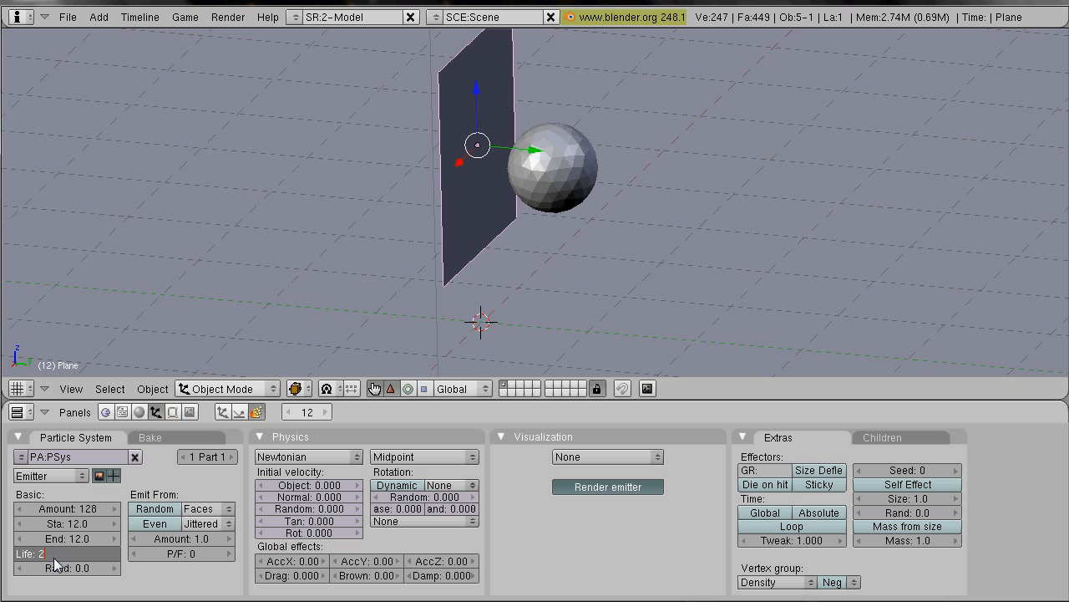
text(00)
key(Return)
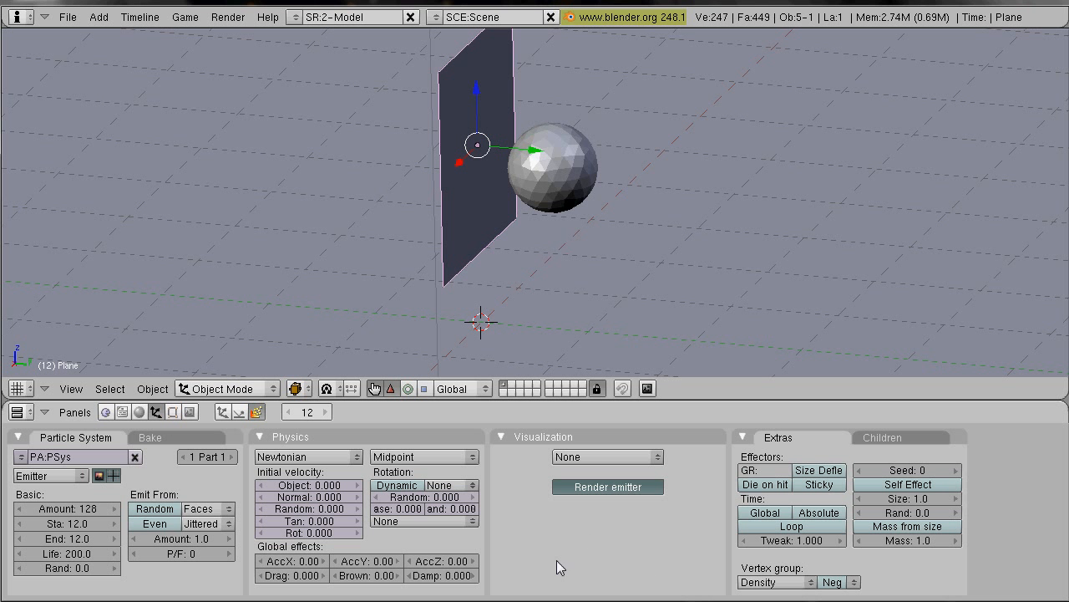
Step: Add an Explode modifier to the upright plane, below its particle system in the modifier stack
click(172, 412)
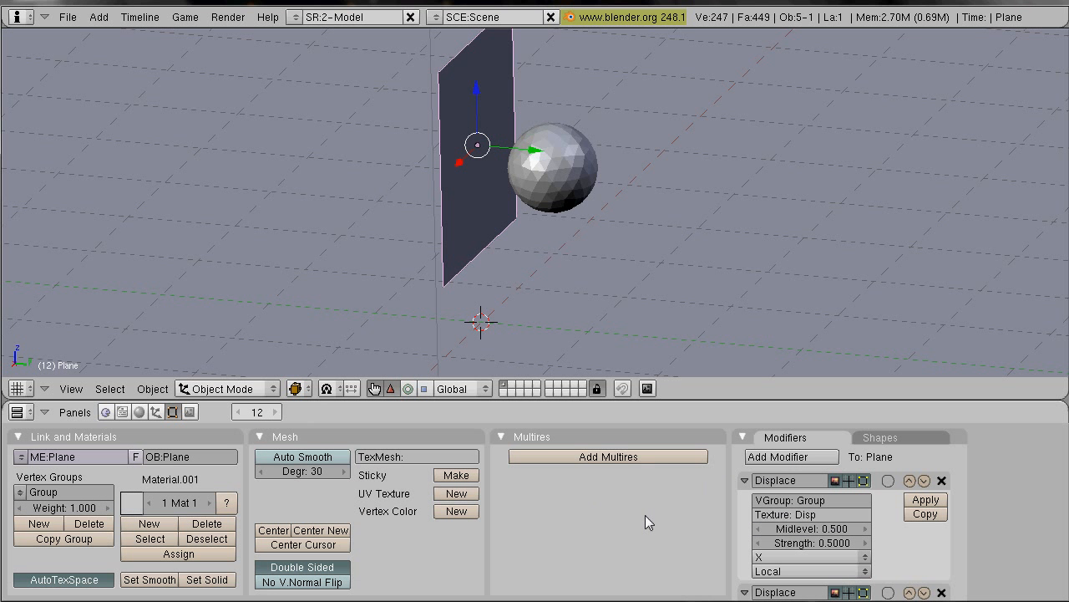
click(782, 457)
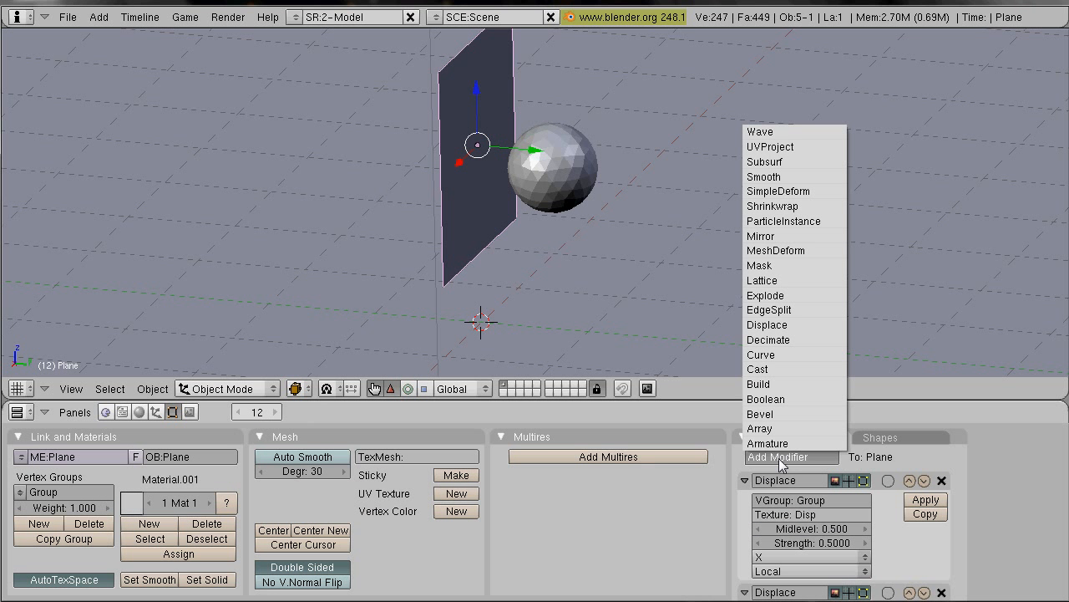
click(781, 295)
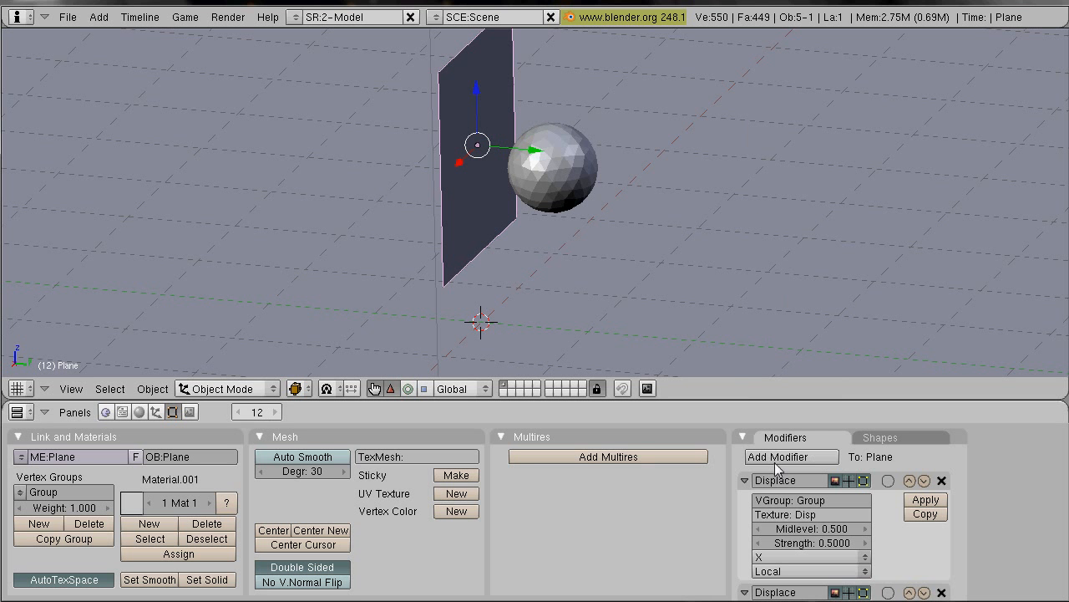
scroll(940, 551, down, 5)
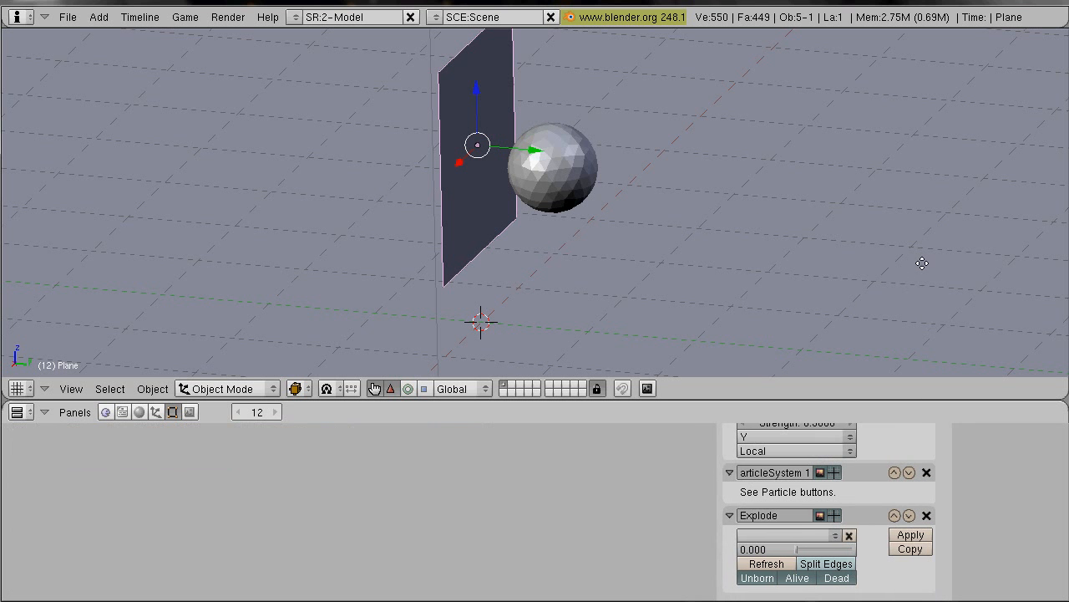
middle_drag(923, 259, 931, 491)
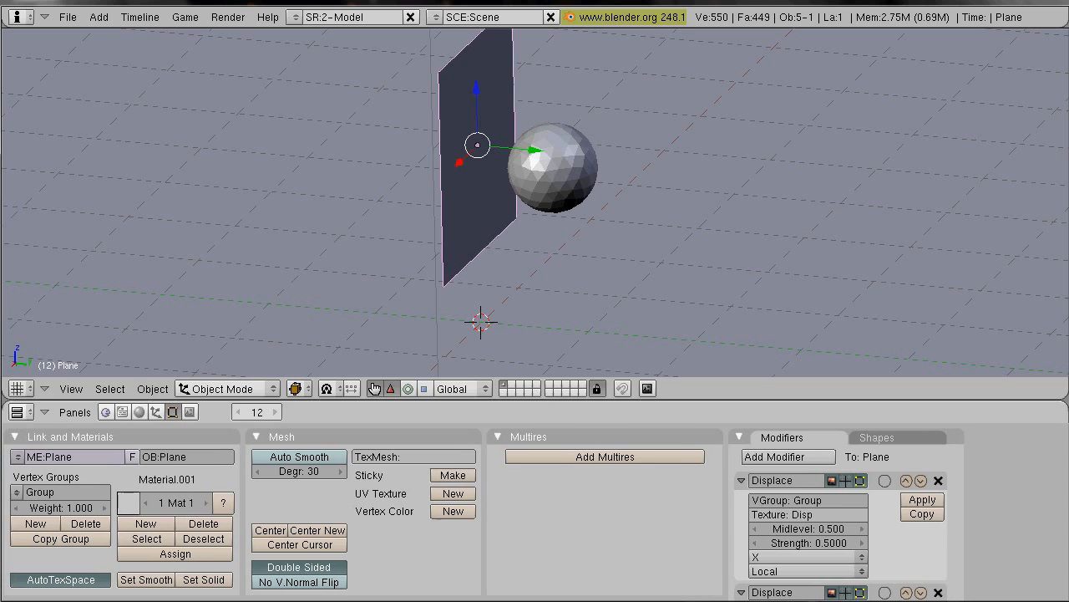
Step: Select the sphere and enable it as a collision object in its physics settings
middle_drag(527, 259, 579, 161)
right_click(558, 188)
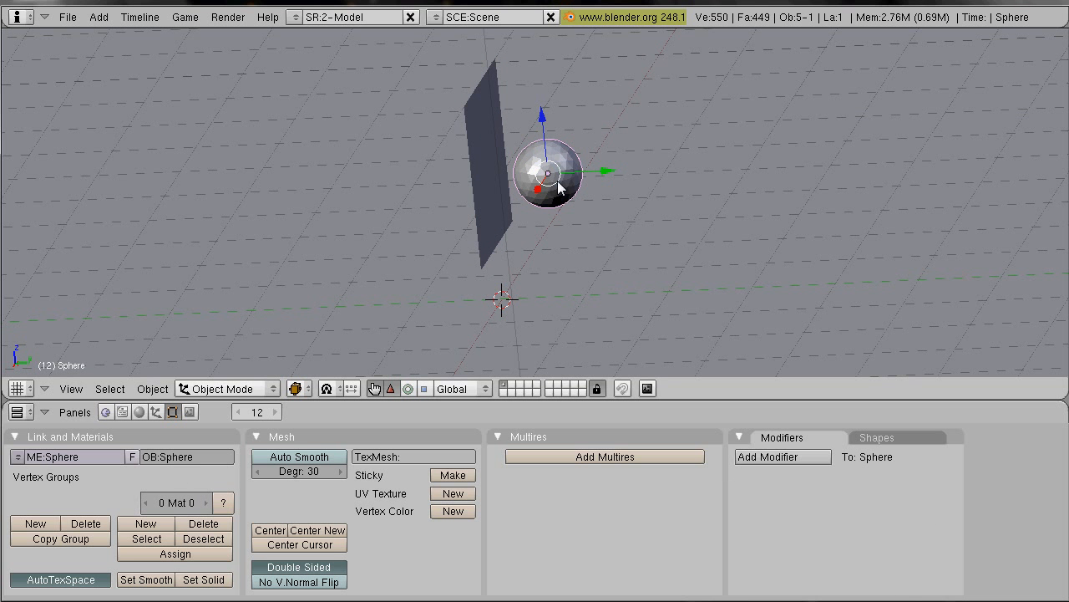
click(156, 413)
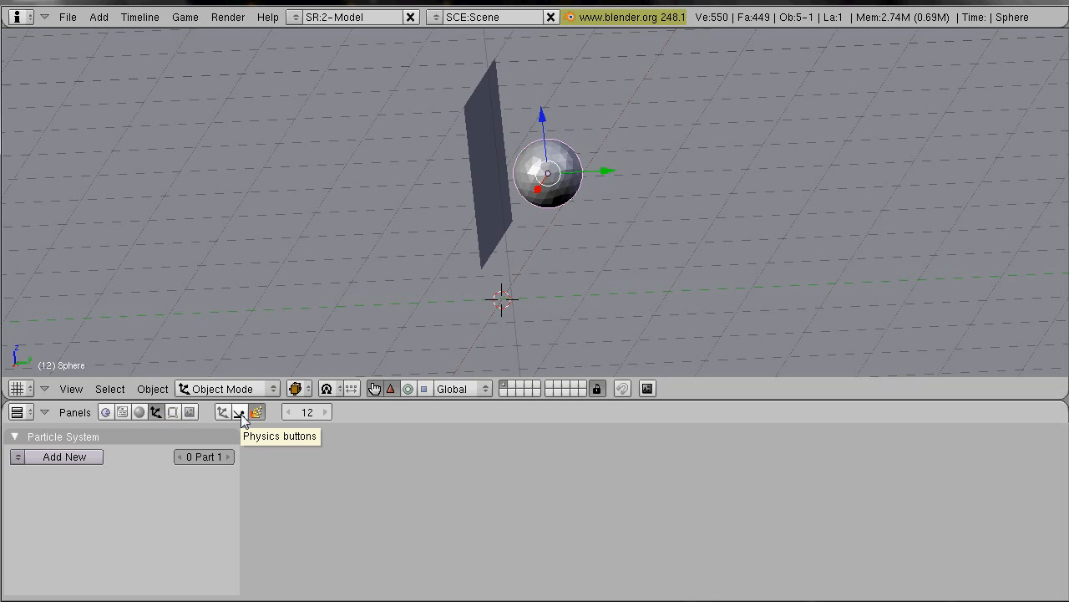
click(240, 414)
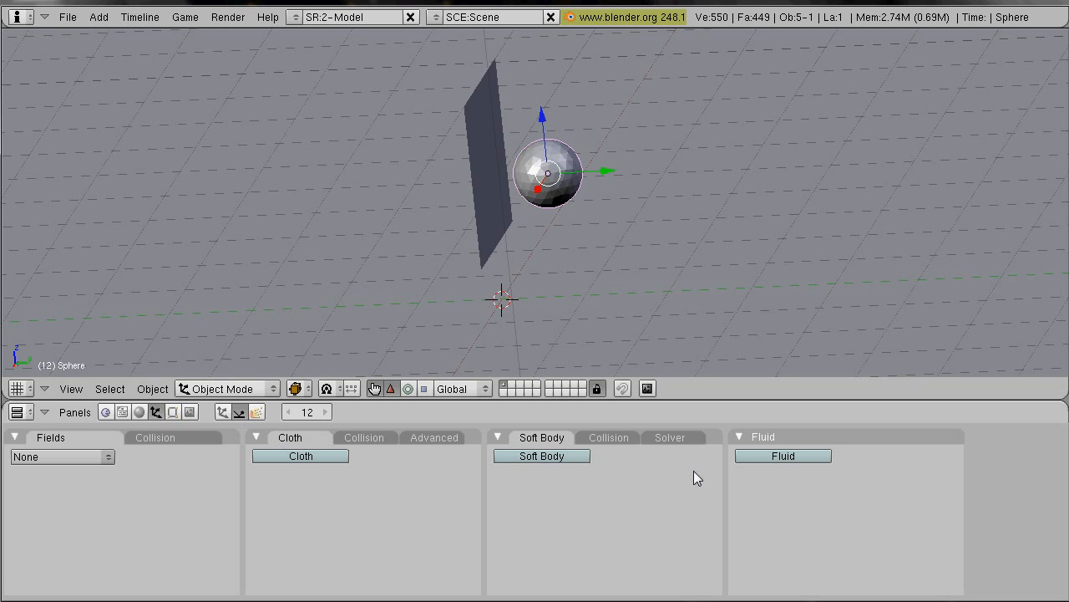
click(169, 440)
click(100, 462)
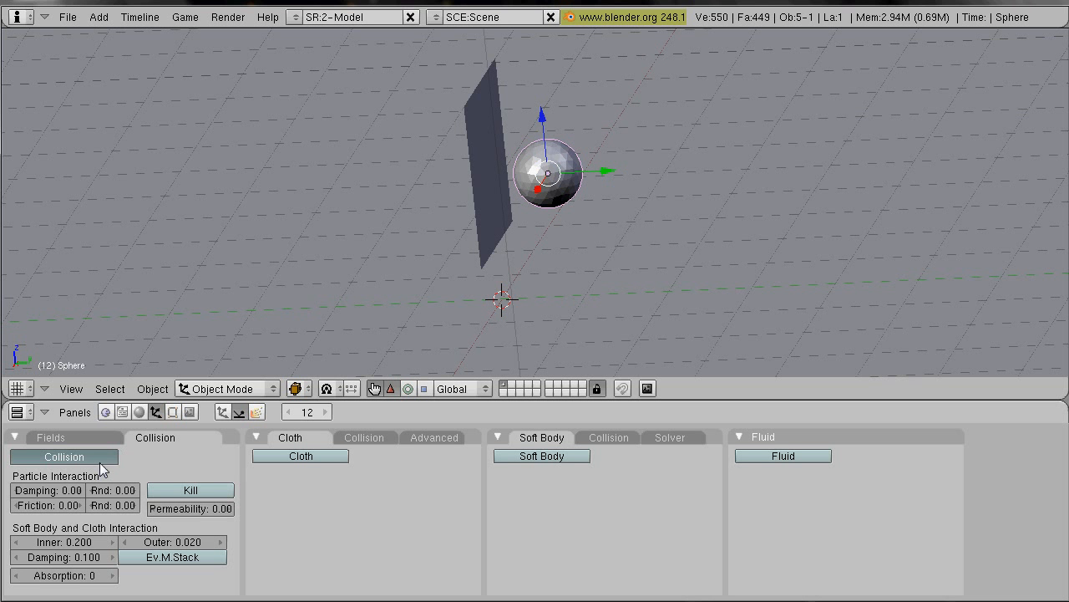
Step: Enable collision on the large ground plane and set its particle interaction damping to 0.7
scroll(573, 289, down, 2)
right_click(573, 285)
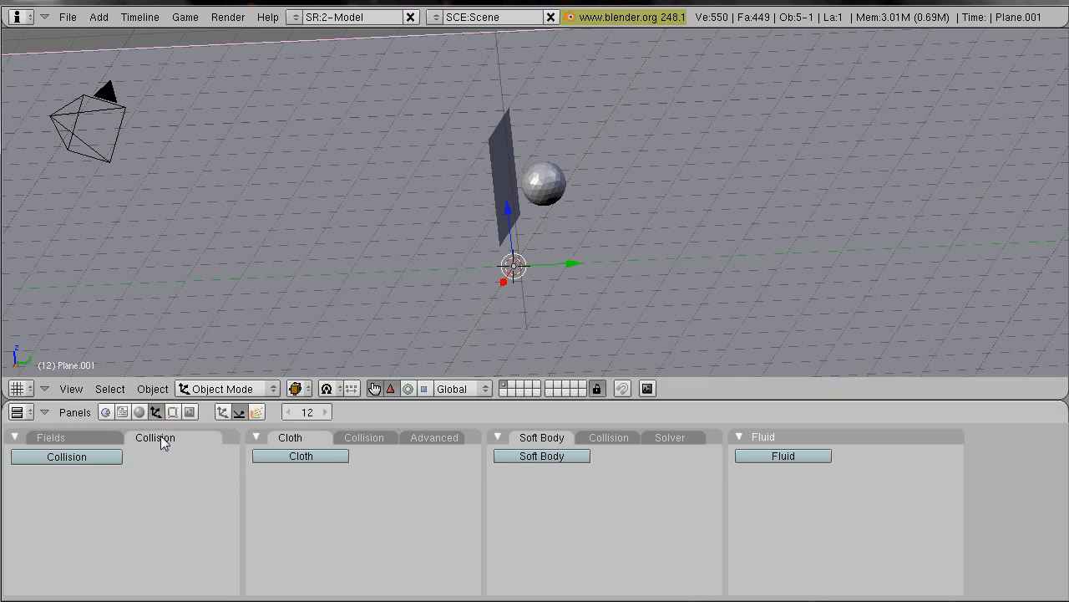
mouse_move(644, 288)
middle_down()
mouse_move(647, 314)
mouse_move(645, 281)
middle_up()
scroll(645, 281, down, 1)
click(62, 458)
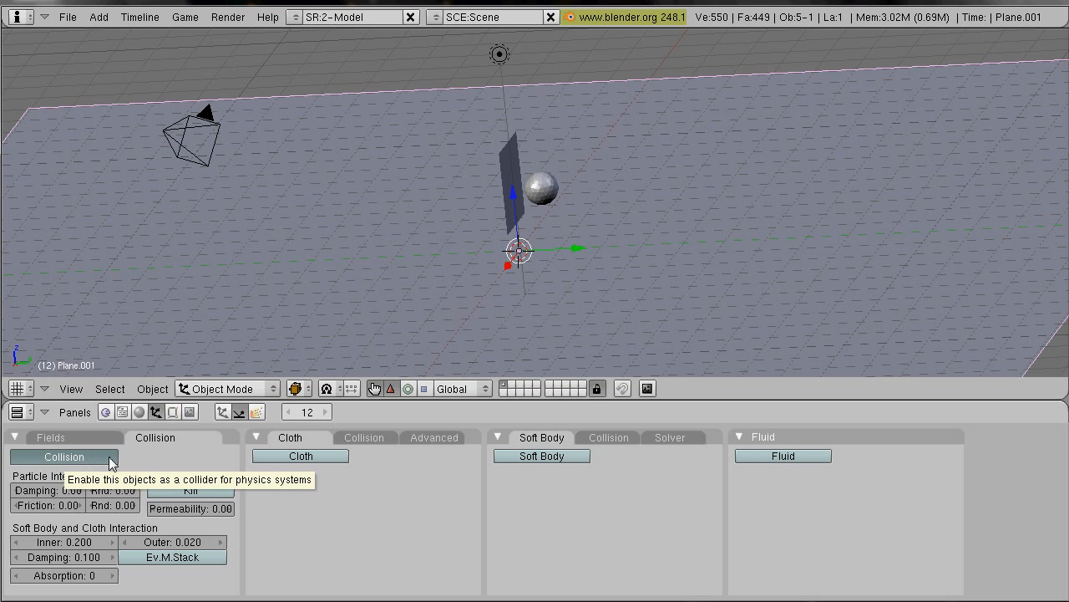
click(69, 492)
click(58, 497)
text(.7)
key(Return)
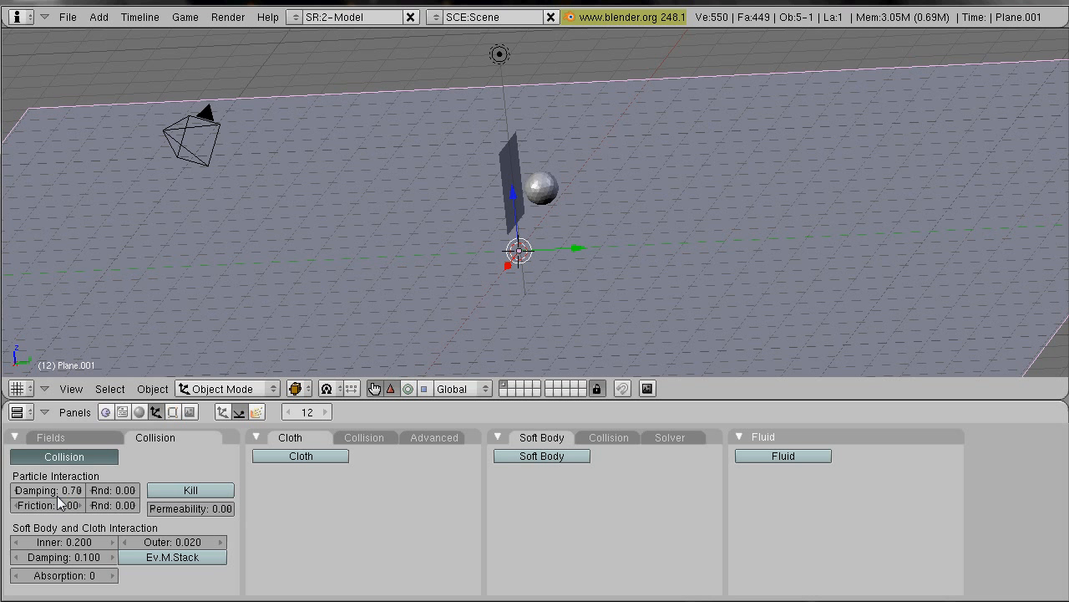
Step: Set the ground plane's particle friction to 0.7 and the random values for both damping and friction to 0.3
click(61, 505)
key(BackSpace)
text(.7)
key(Return)
click(114, 493)
text(.3)
key(Return)
click(124, 506)
text(.3)
key(Return)
Step: Select the upright plane and set its particle bake to start at frame 12
scroll(629, 139, up, 4)
middle_drag(627, 135, 531, 133)
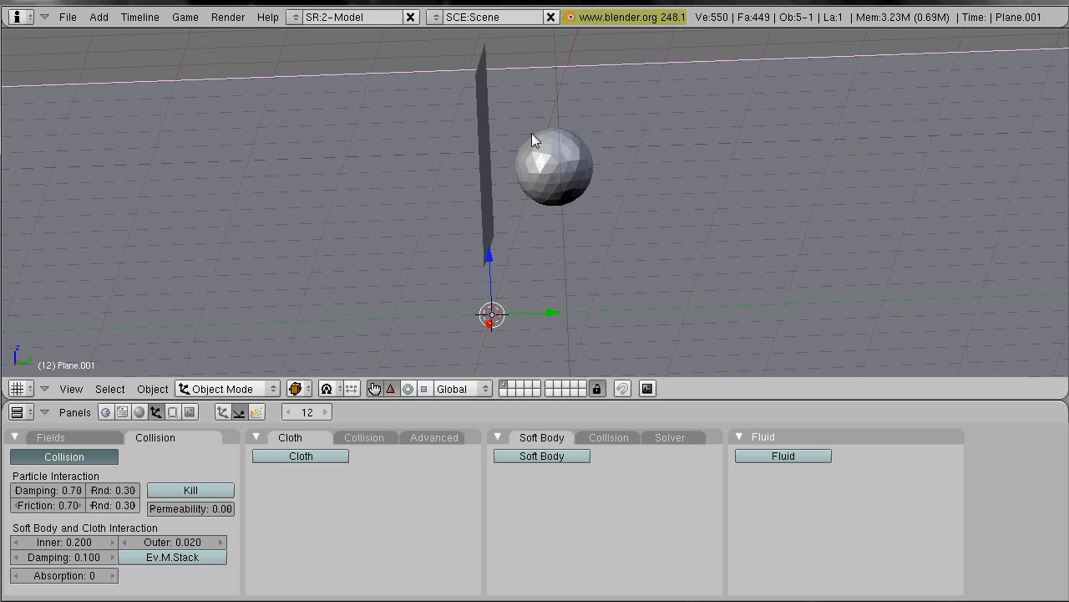
right_click(482, 153)
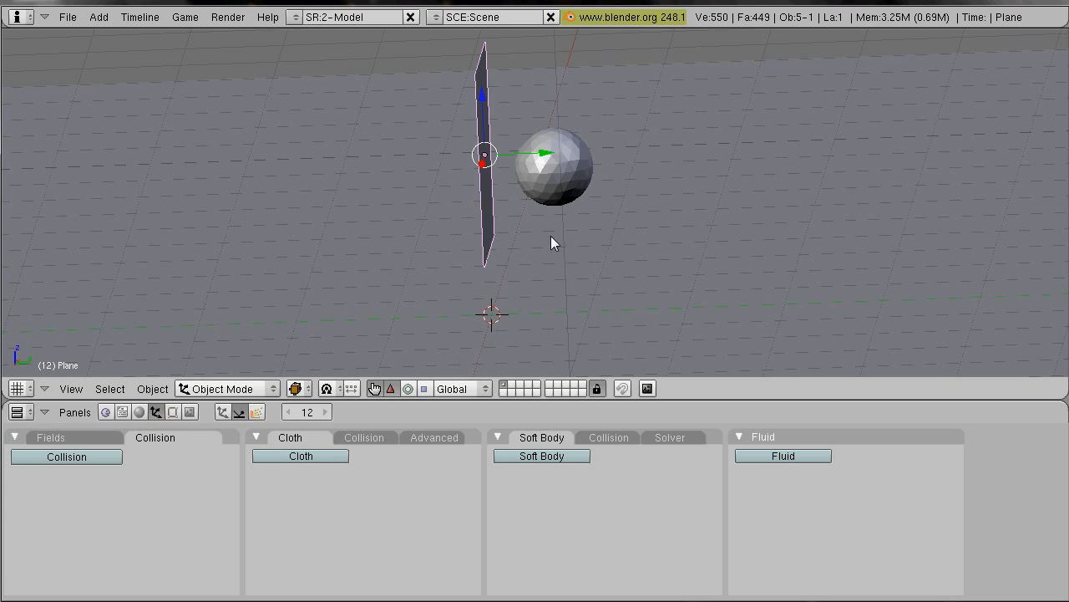
middle_drag(552, 243, 511, 253)
click(256, 412)
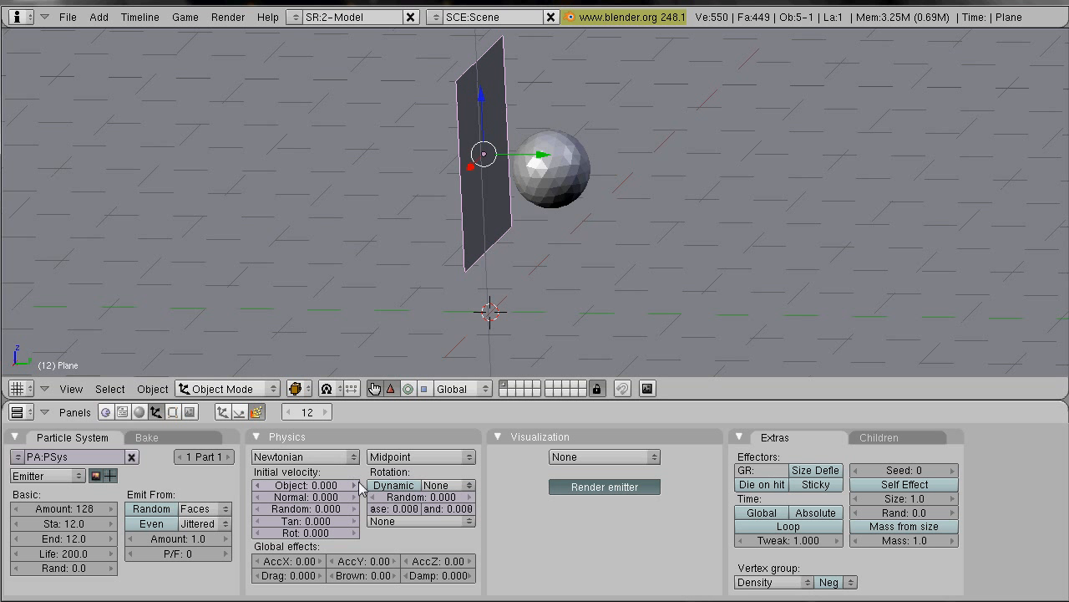
click(170, 441)
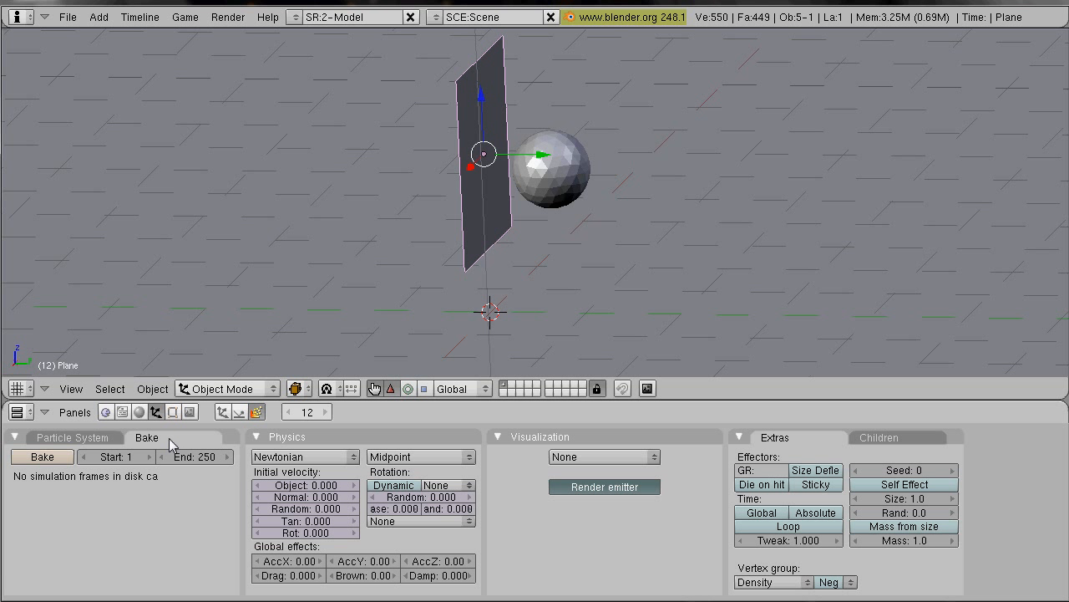
click(130, 458)
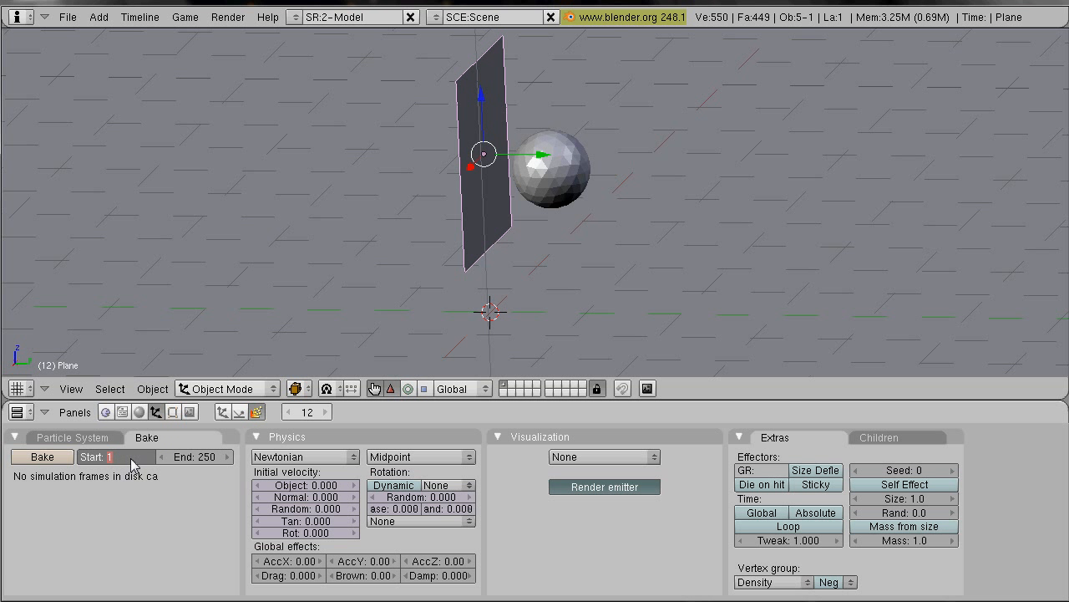
text(12)
key(Return)
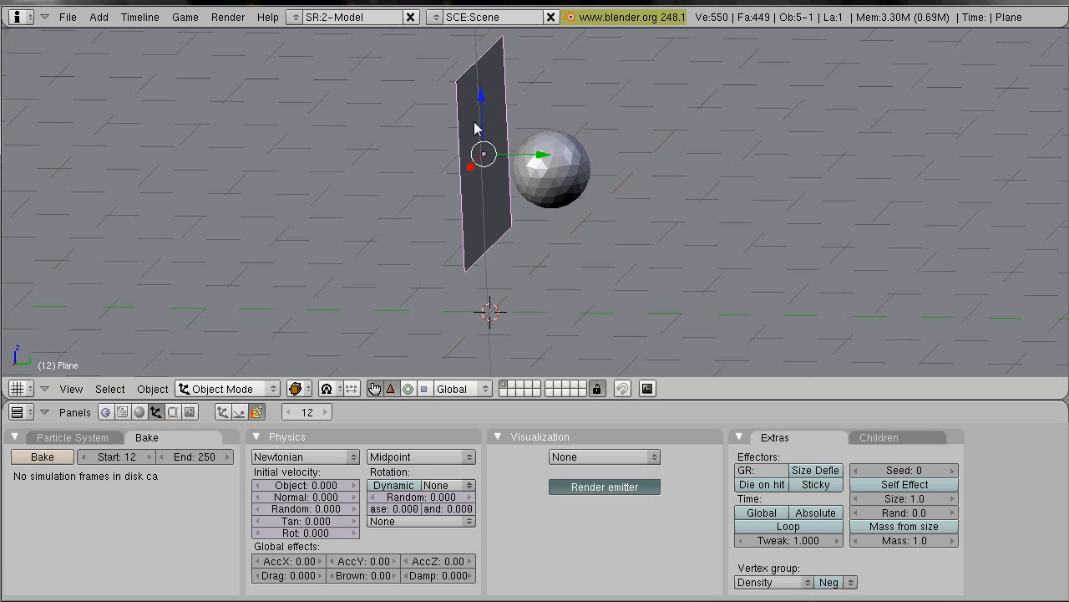
Step: Play the animation and scrub back through the frames to examine how the sphere shatters the upright plane
key(KP_3)
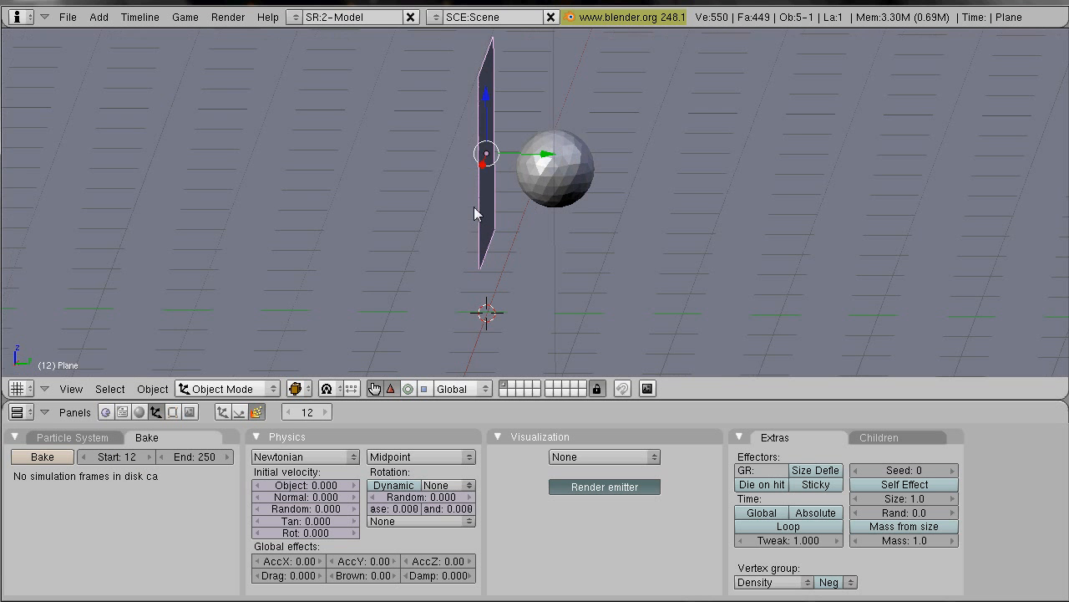
middle_drag(478, 205, 530, 217)
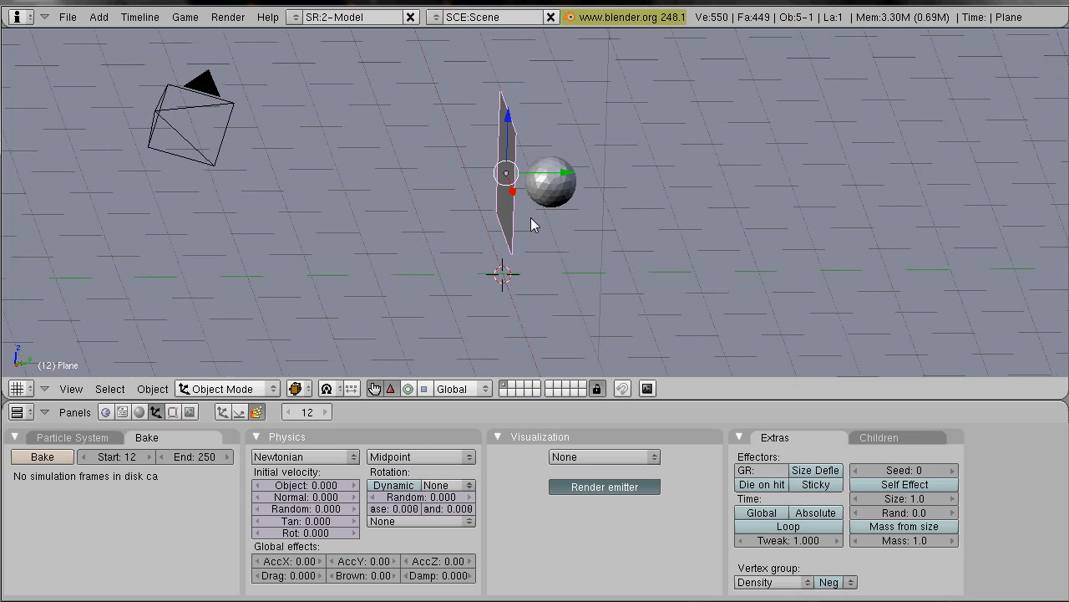
key(Down)
key(Left)
key(alt+a)
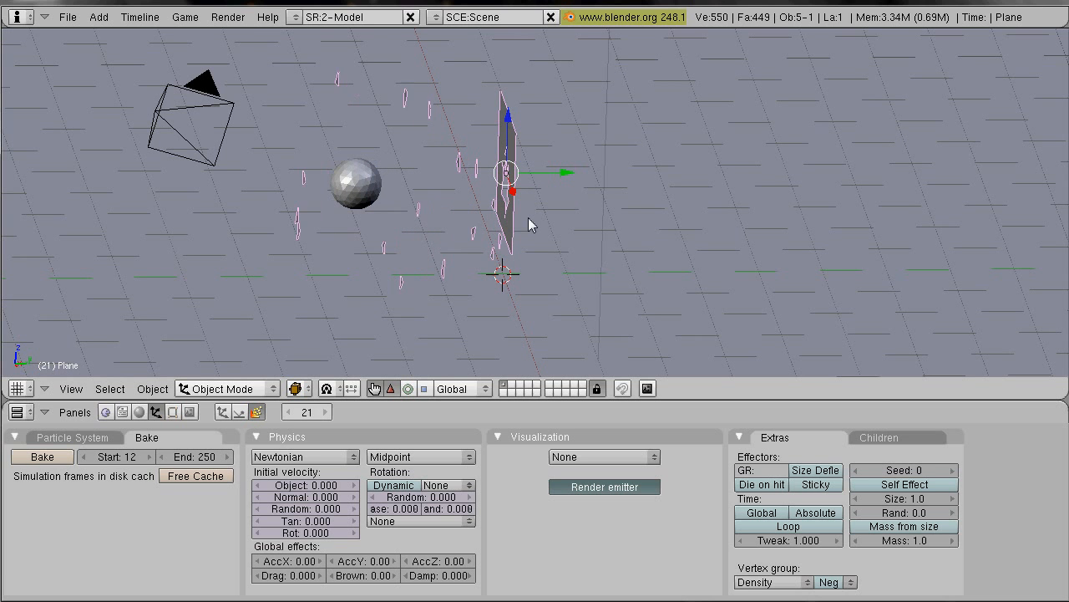
scroll(511, 207, down, 4)
scroll(509, 202, down, 1)
scroll(510, 203, up, 8)
key(Left)
key(Left)
key(Left)
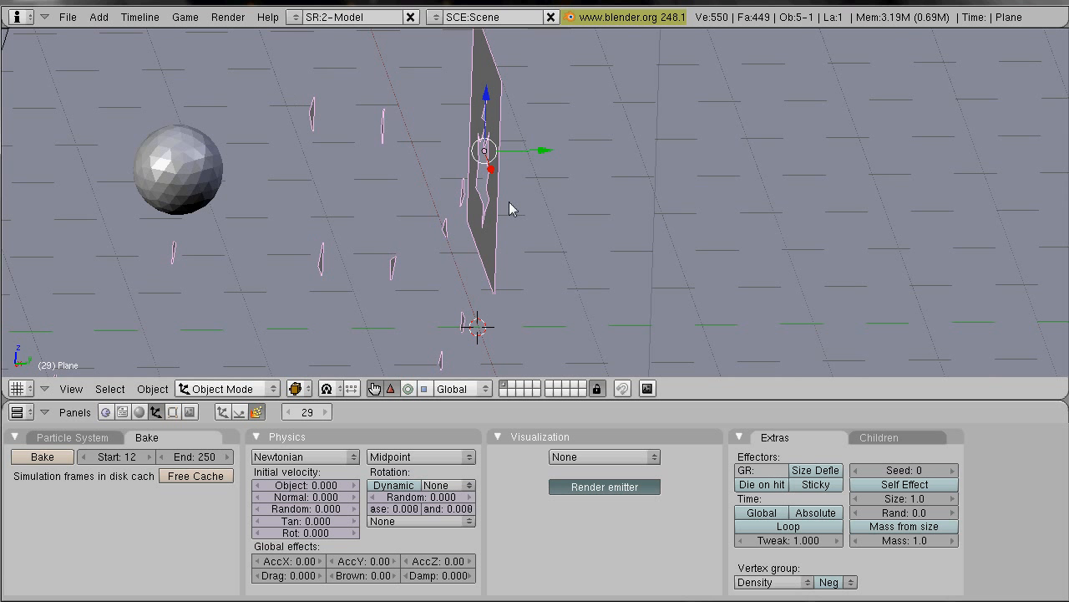
key(Left)
key(Left)
key(Left)
key(Left)
key(Left)
key(Left)
key(Left)
key(Left)
key(Left)
key(Left)
key(Left)
key(Left)
key(Left)
key(Left)
key(Left)
key(Left)
key(Left)
key(Left)
key(Left)
key(Left)
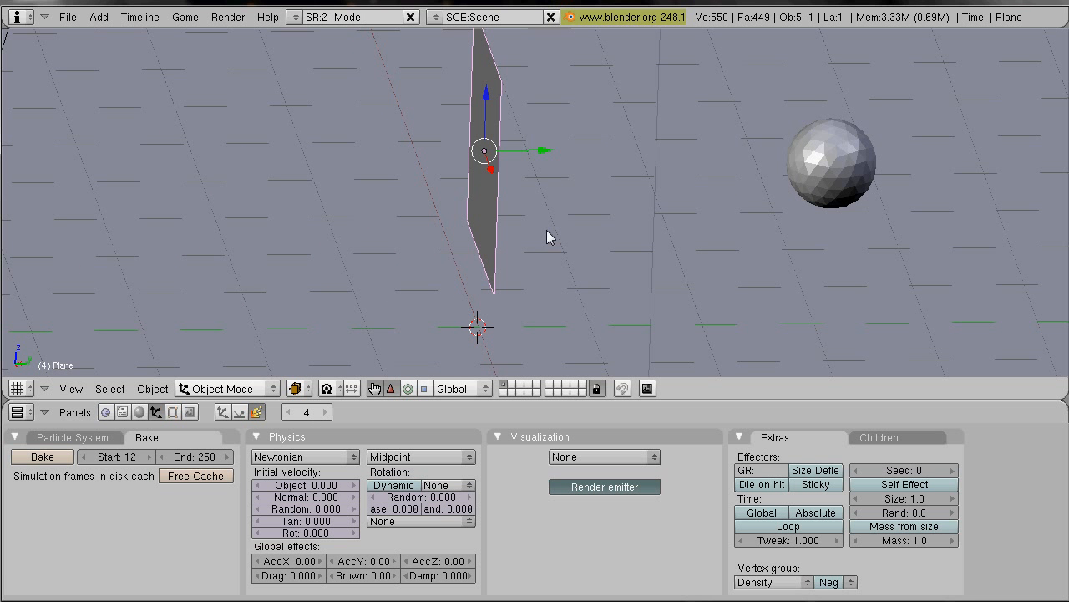
Step: Set the particles' initial velocity to 1 along the normal with a random value of 0.3
click(84, 438)
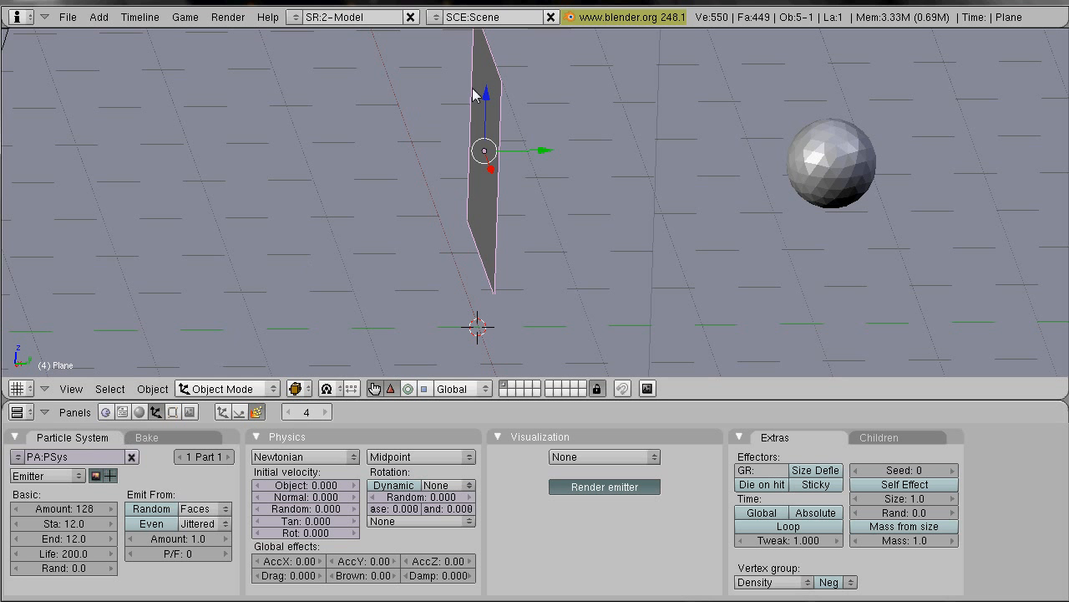
click(304, 499)
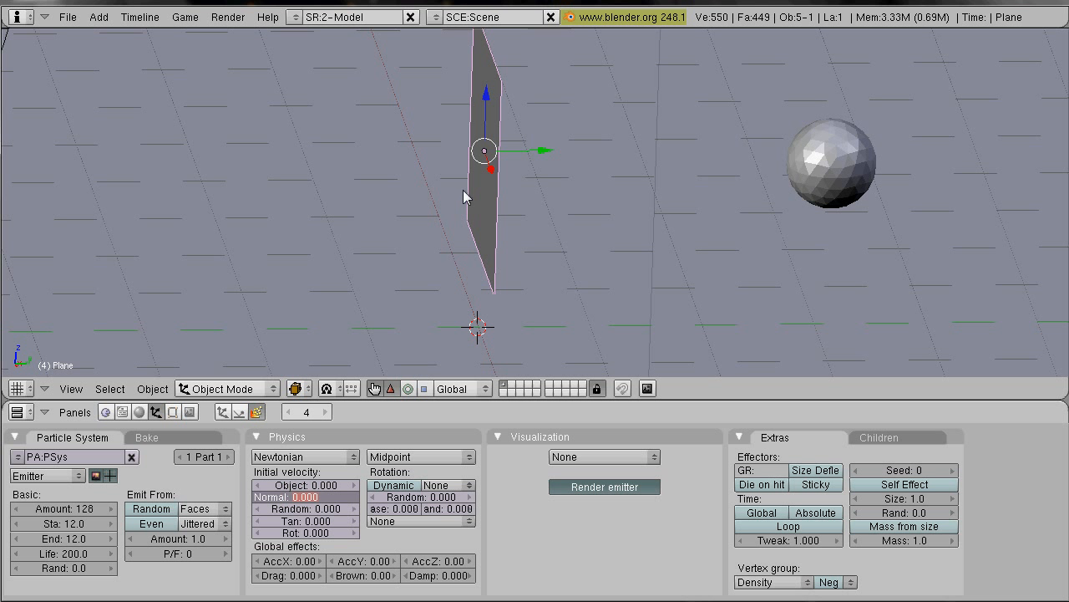
text(1)
key(Return)
click(304, 510)
key(Return)
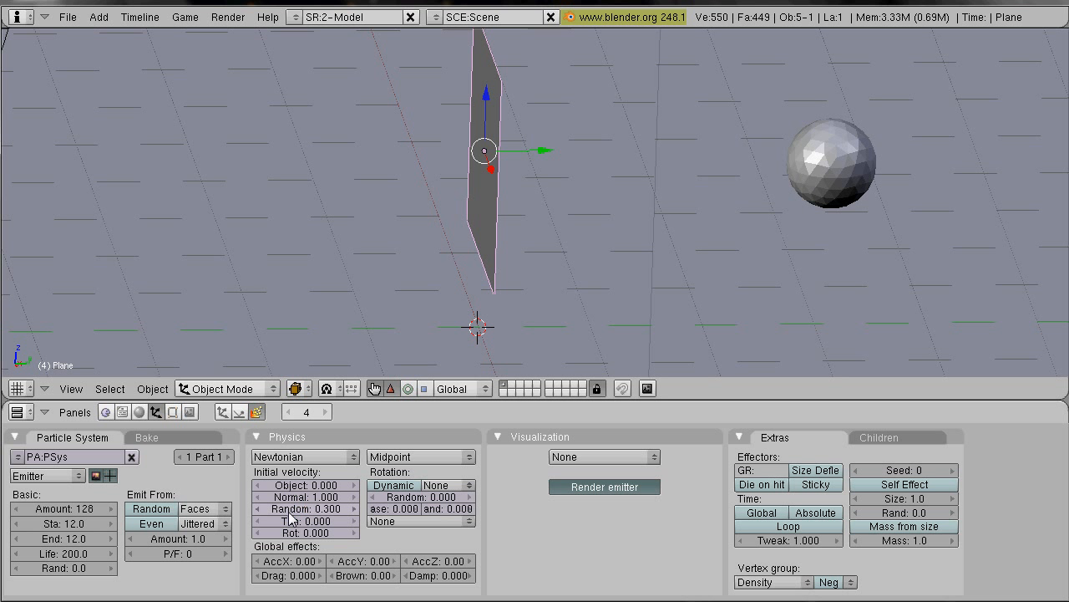
Step: Set the particles' global Z acceleration to -2 and their damping to 0.02
click(444, 565)
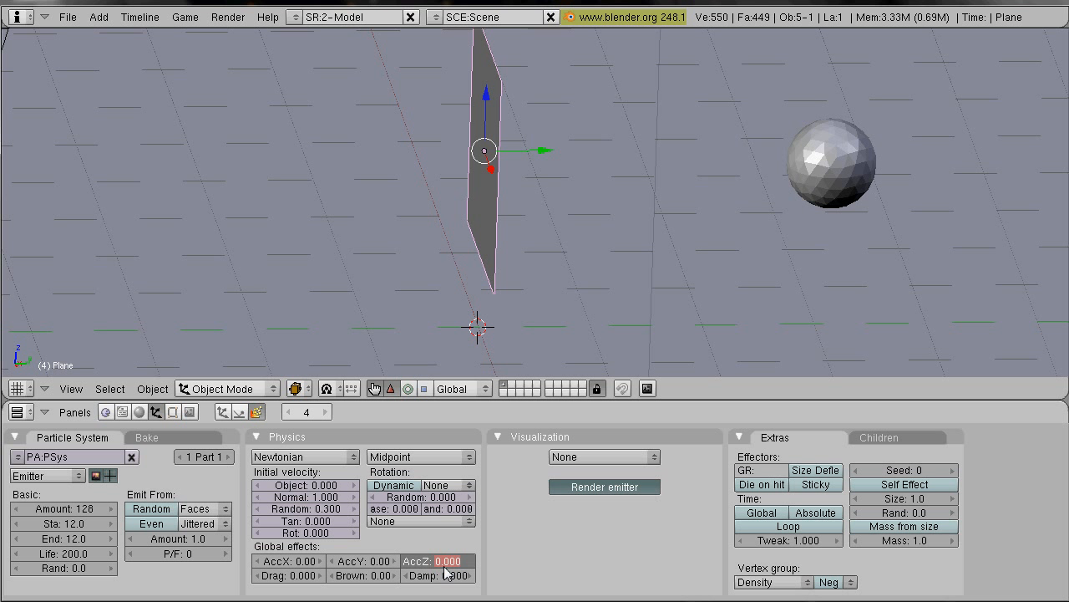
text(-2)
key(Return)
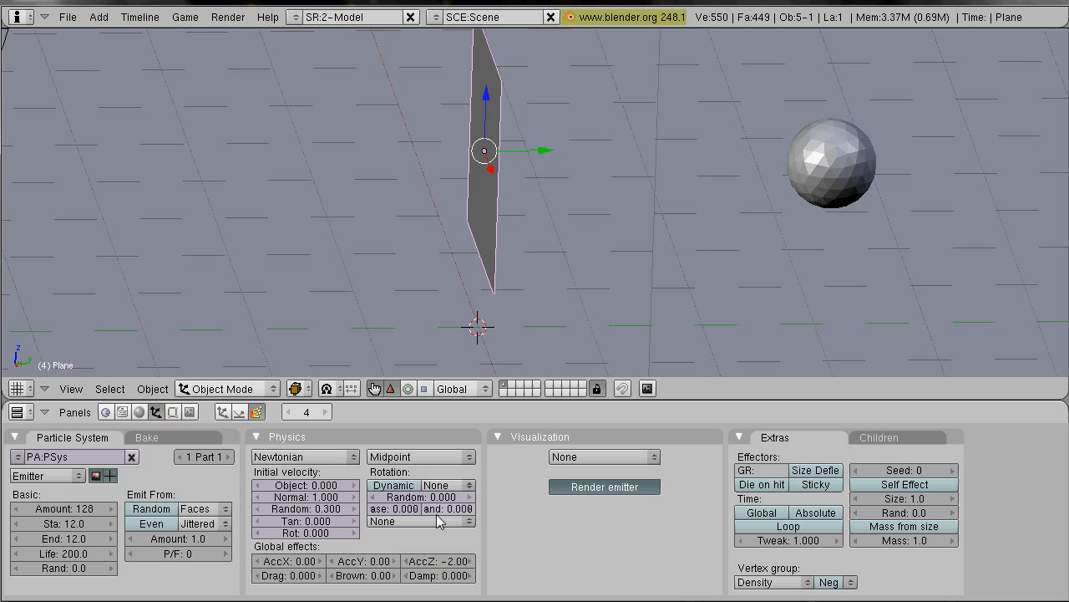
click(445, 574)
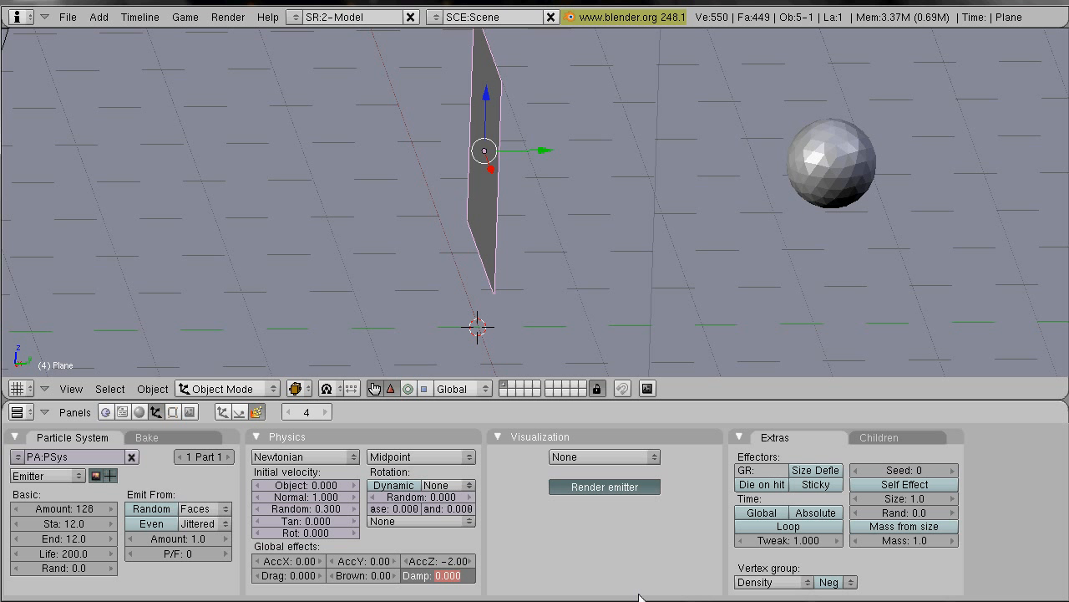
key(BackSpace)
text(.02)
key(Return)
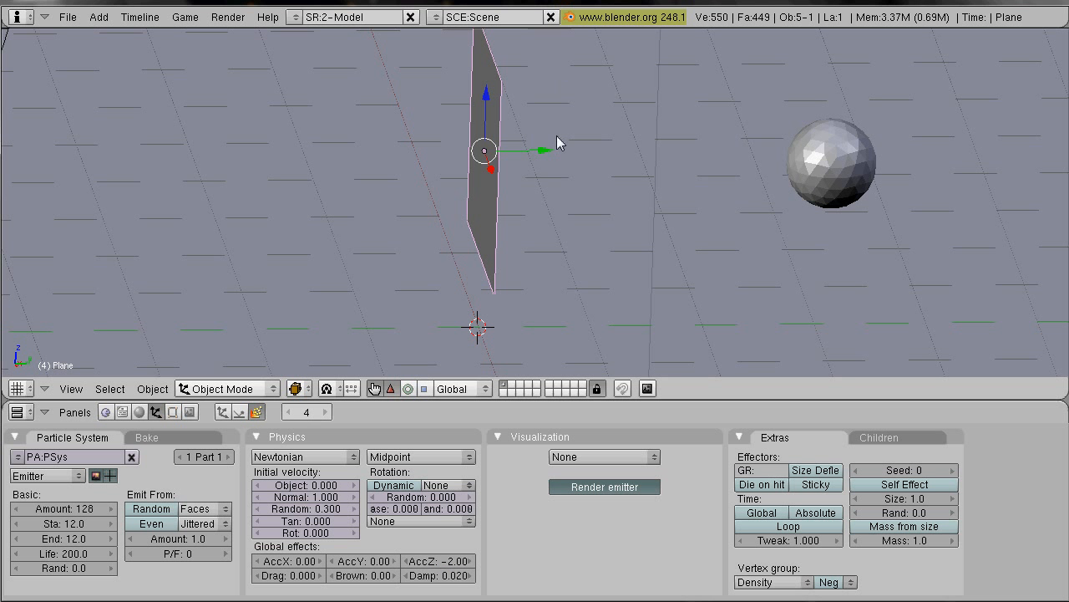
Step: Scrub forward through the frames to check how the pieces fall to the ground, and return to frame 1
scroll(486, 139, down, 3)
key(Right)
key(Right)
key(Right)
key(Right)
key(Right)
key(Right)
key(Right)
key(Right)
key(Right)
key(Right)
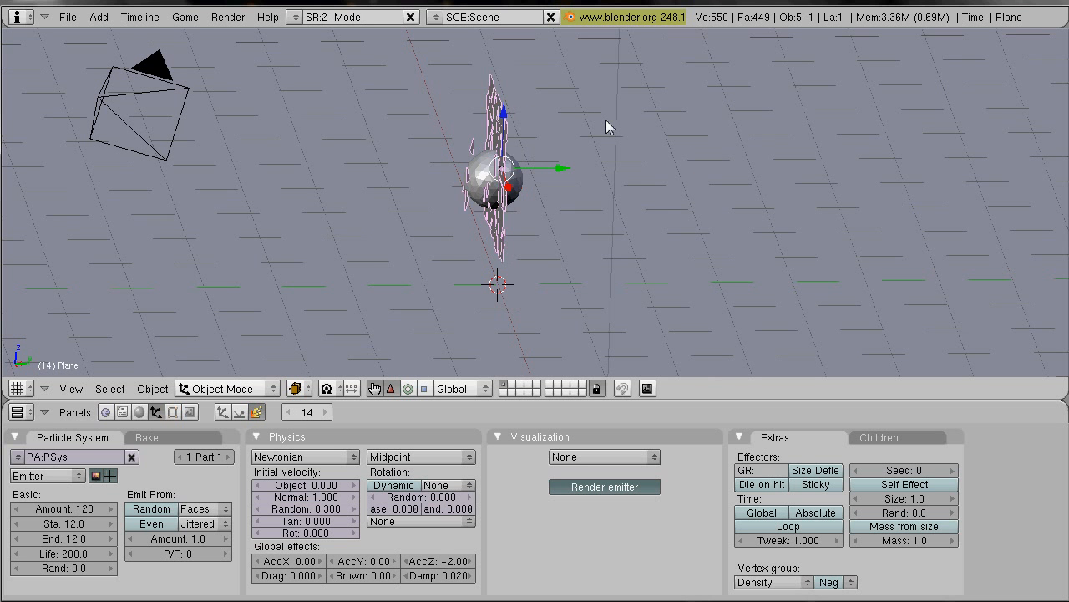
key(Right)
key(Right)
key(Right)
key(Right)
key(Right)
key(Right)
key(Right)
key(Right)
key(Right)
key(Right)
key(Right)
key(Right)
key(Right)
key(Right)
key(Right)
key(Right)
key(Right)
key(Right)
key(Right)
key(Right)
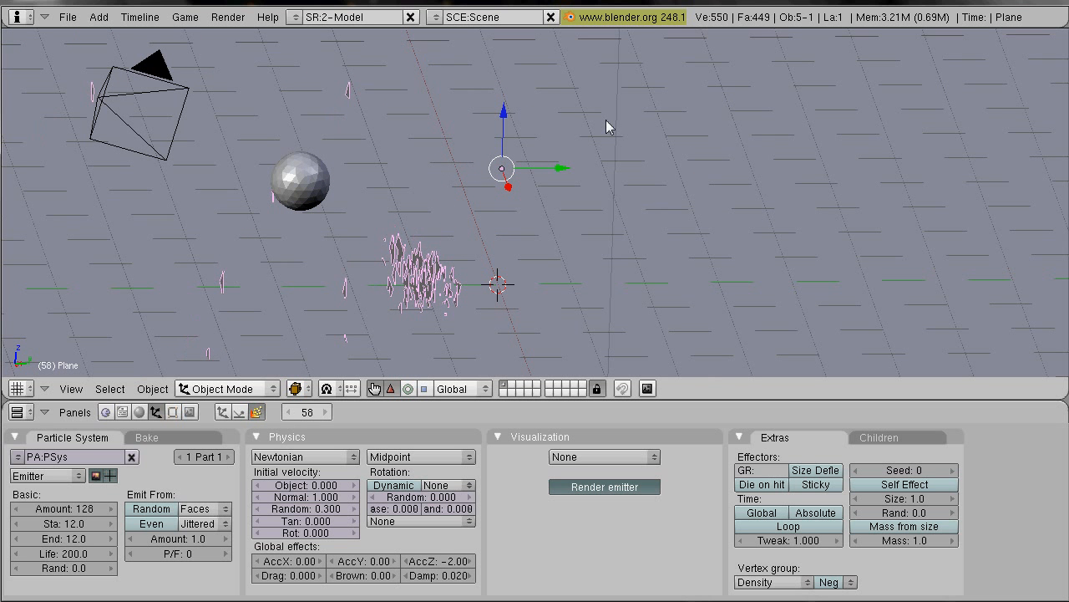
key(shift+Left)
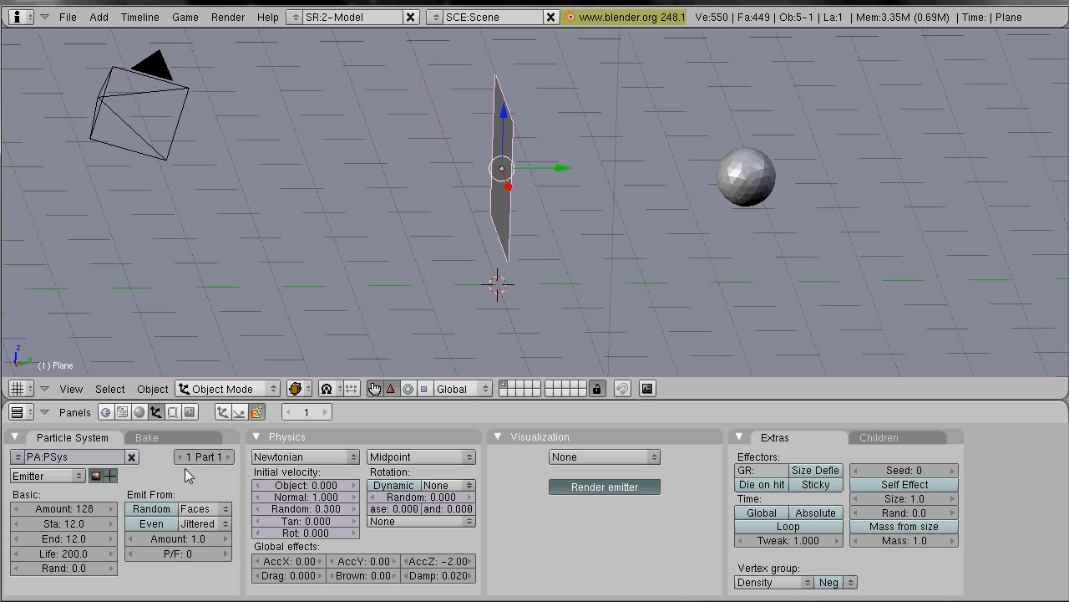
Step: Enable dynamic rotation for the particles and play the animation to preview the tumbling pieces
click(380, 487)
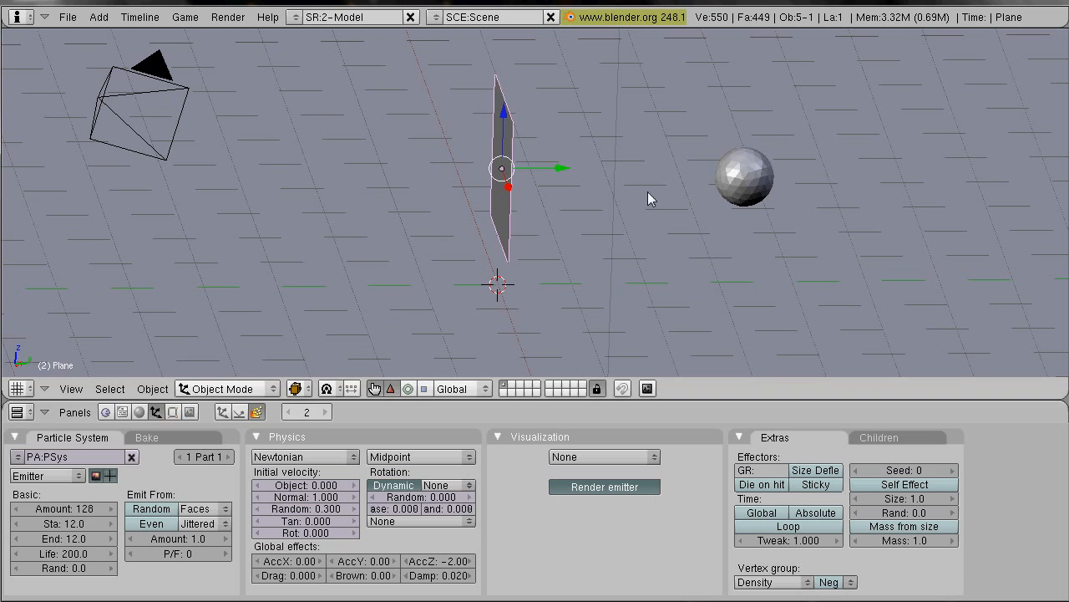
key(alt+a)
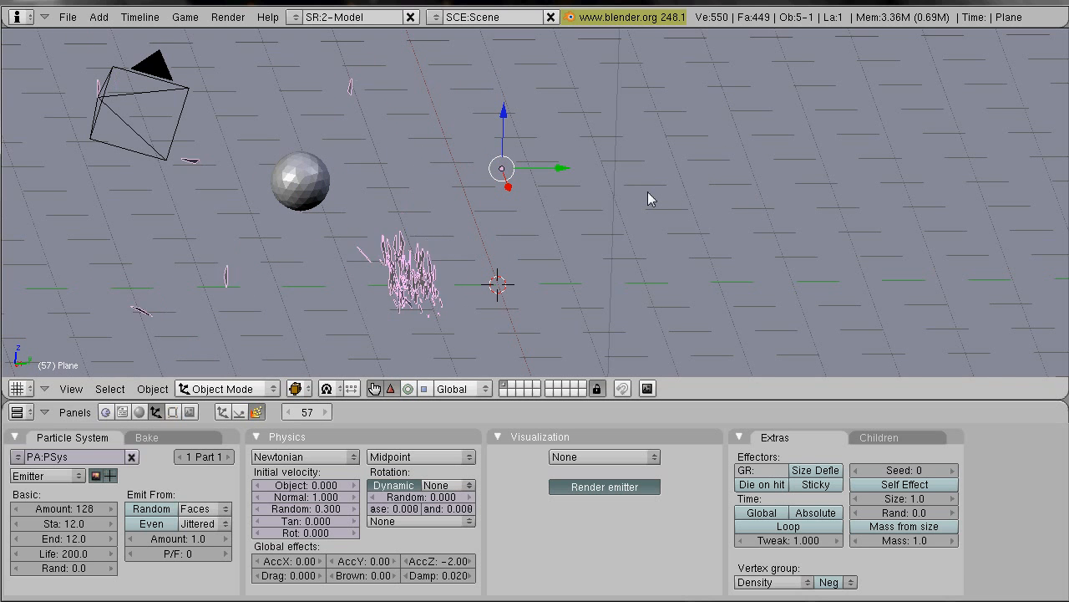
scroll(546, 214, down, 6)
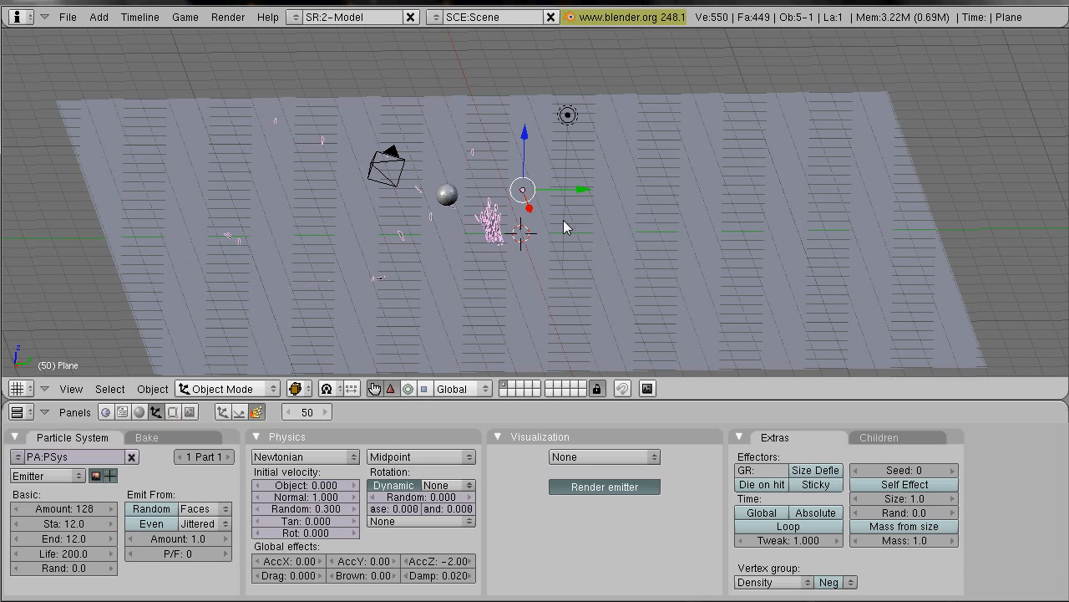
Step: Rewind to the start and examine the shattering and the pieces on the ground from other angles
key(Left)
key(Left)
key(Left)
key(Left)
key(Left)
scroll(563, 220, up, 9)
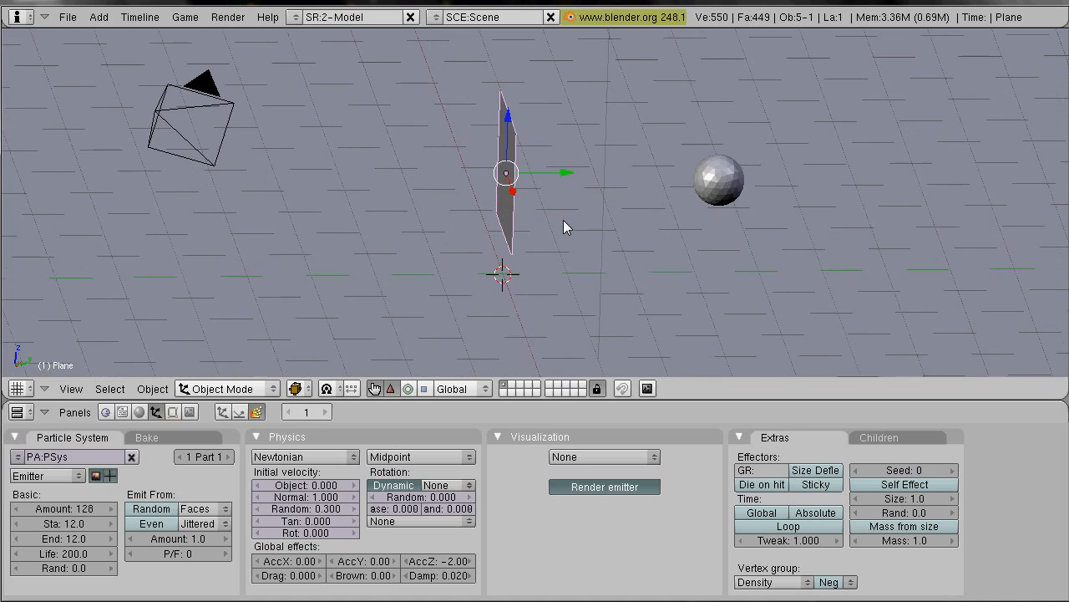
middle_drag(483, 216, 580, 185)
scroll(579, 185, down, 3)
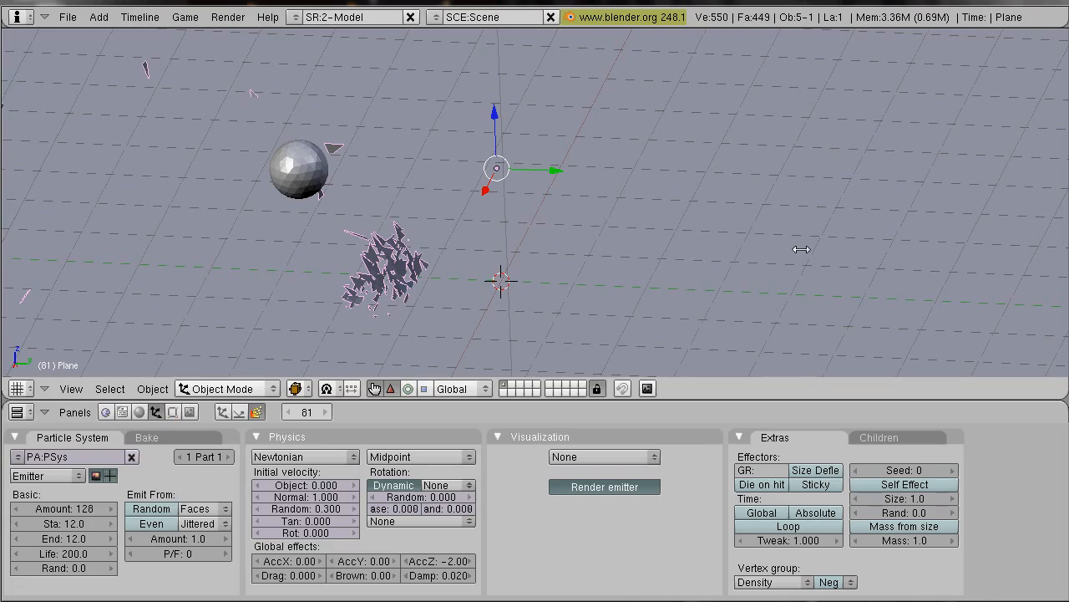
middle_drag(445, 302, 384, 200)
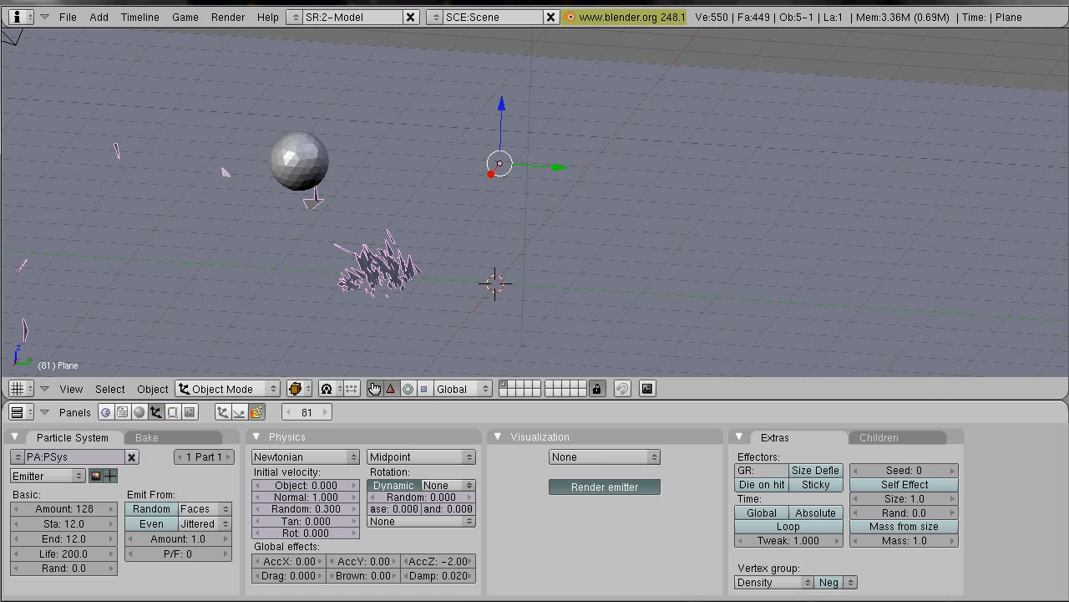
Step: Switch to VLC media player, play Disintegration2.avi and pause it at 01:39
key(alt+Tab)
click(159, 527)
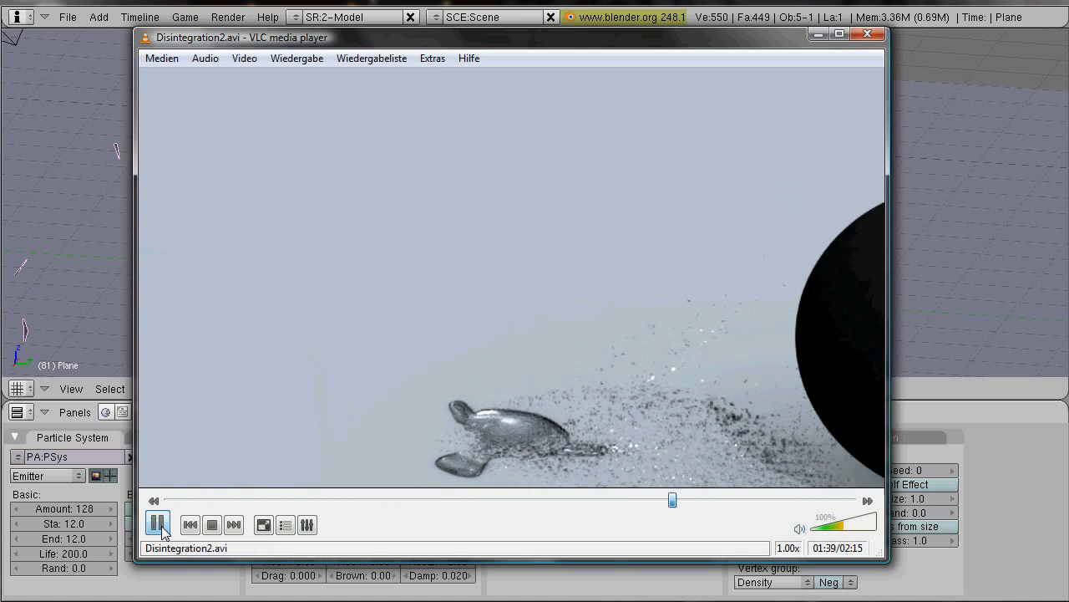
click(157, 524)
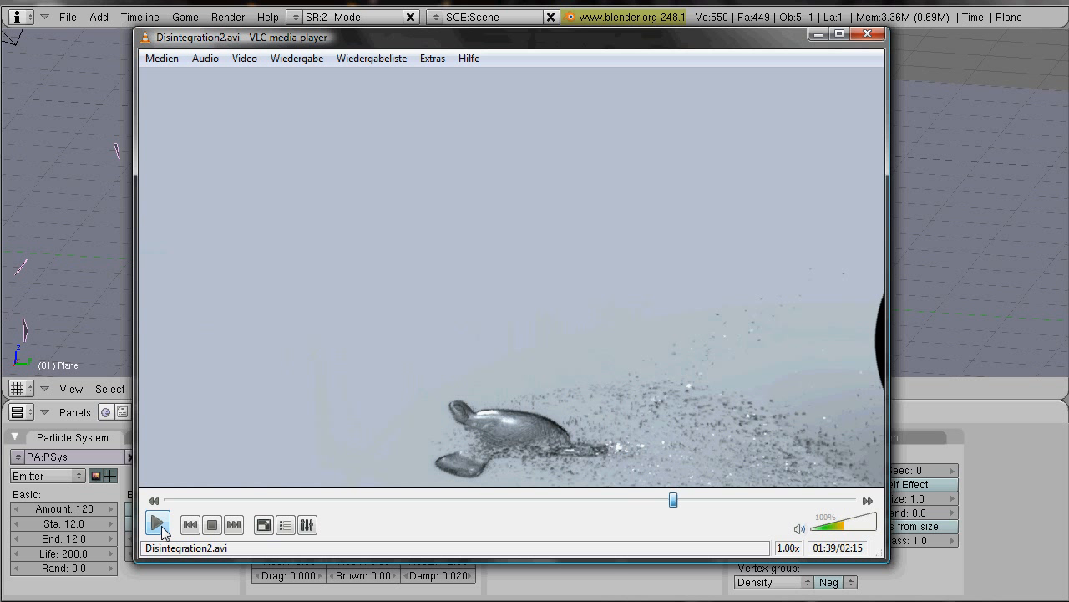